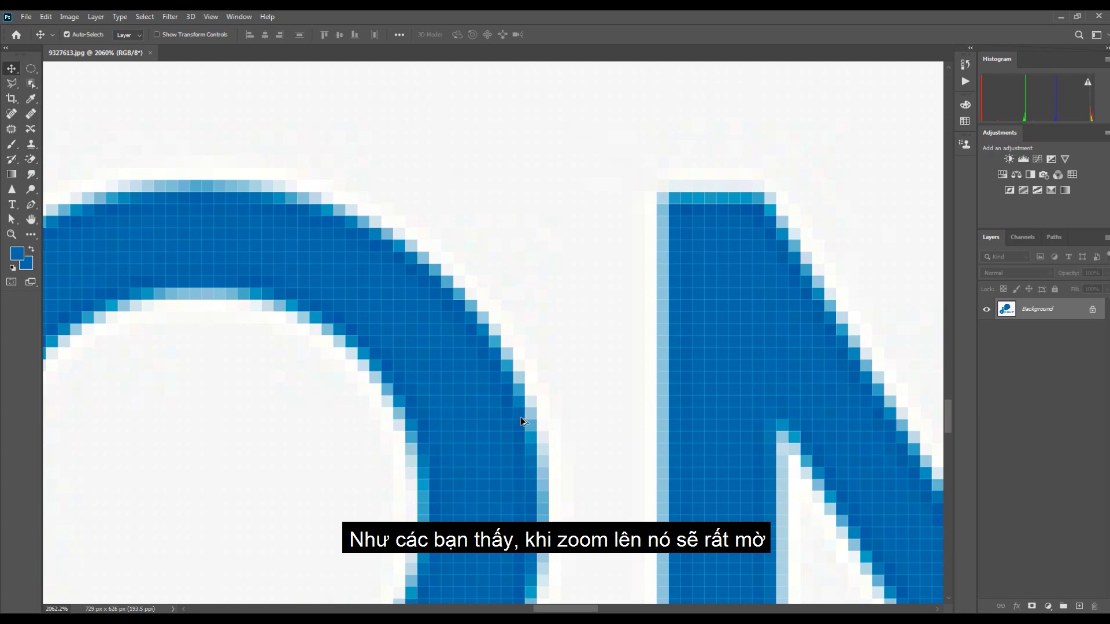
Examine the edges of the logo shapes and the COMPANY lettering at high and low magnification for blur and pixelation
scroll(521, 421, down, 2)
scroll(520, 417, down, 4)
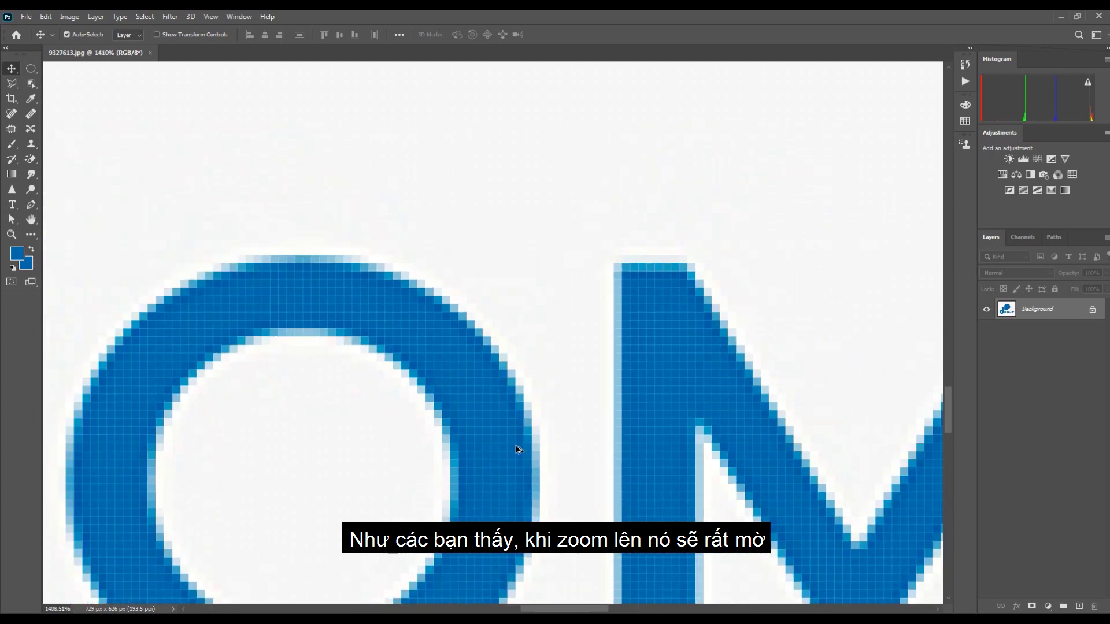
scroll(391, 411, up, 2)
scroll(390, 411, down, 2)
scroll(312, 401, up, 2)
scroll(287, 399, down, 3)
scroll(287, 399, down, 4)
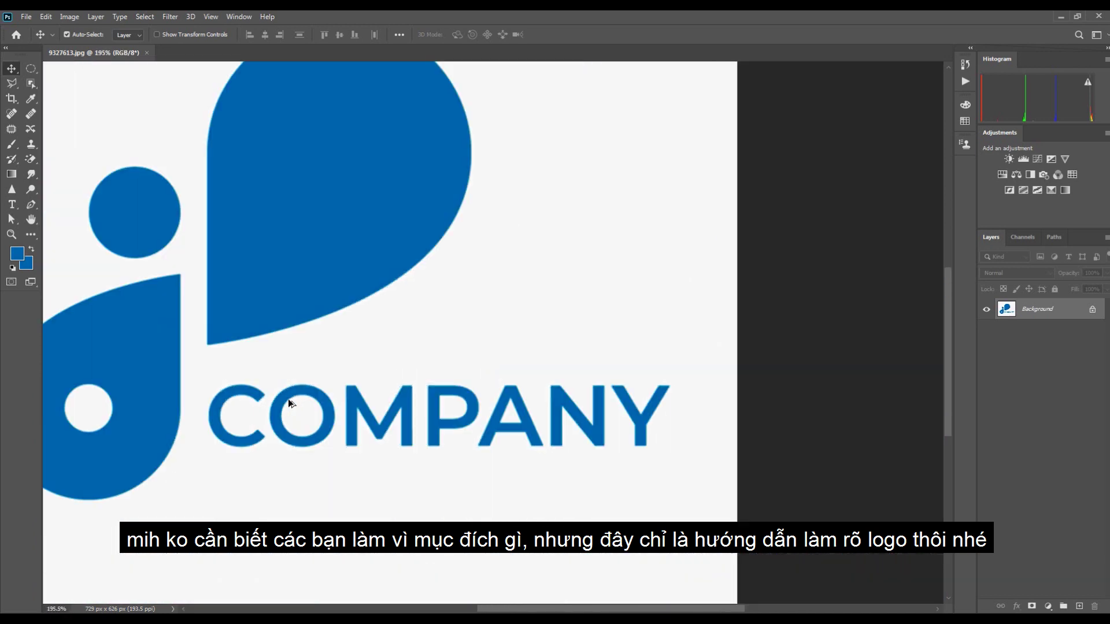
scroll(392, 367, up, 2)
scroll(392, 366, up, 4)
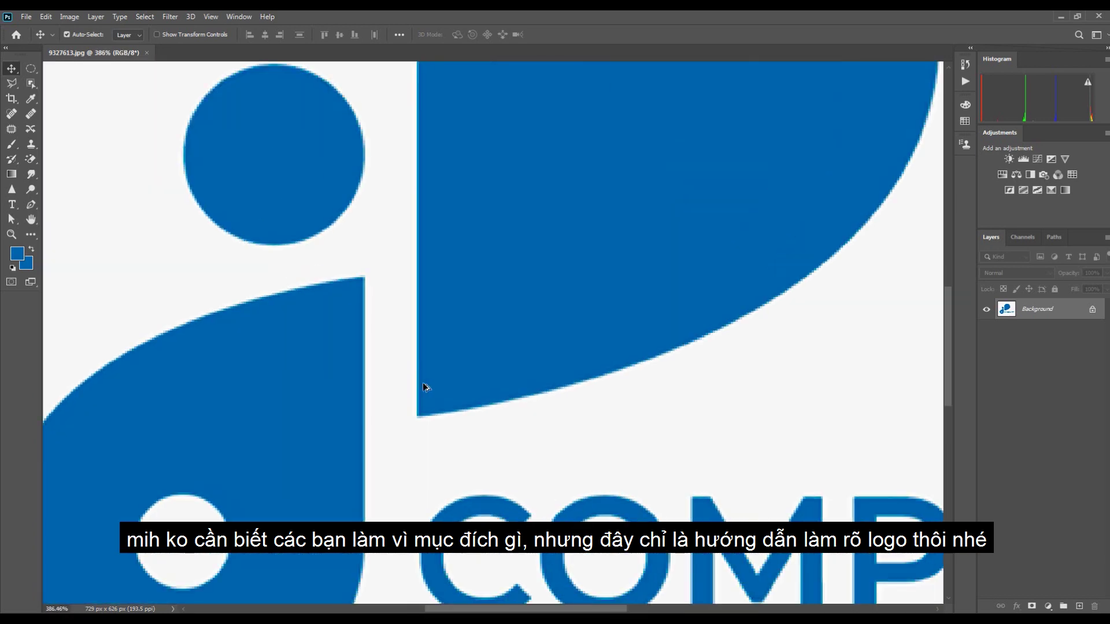
scroll(535, 472, down, 5)
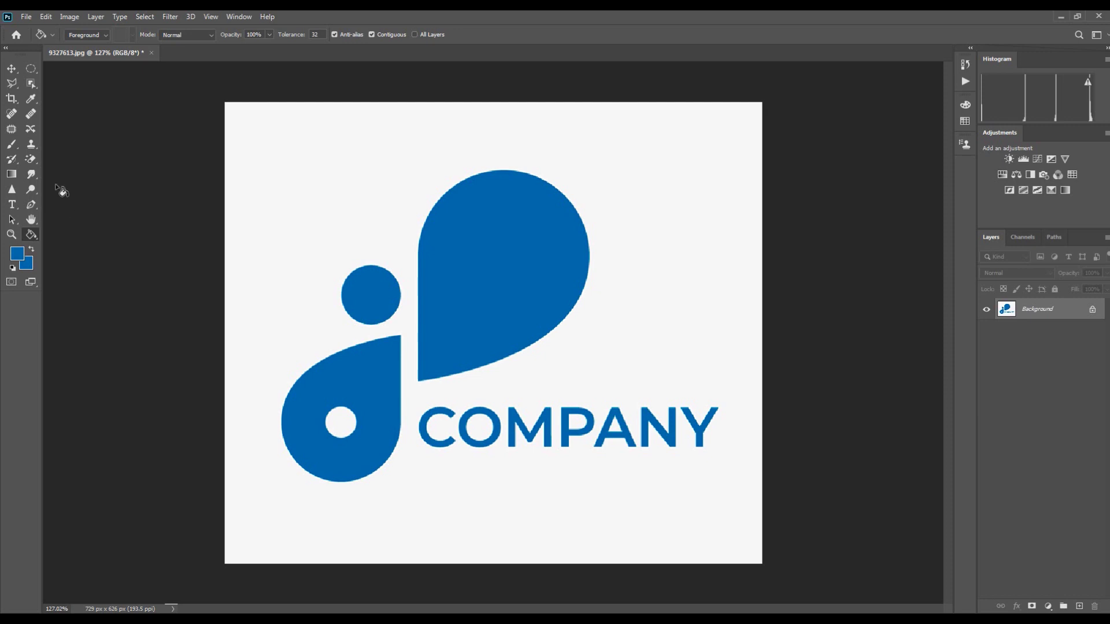
Activate the Eyedropper and display the Swatches to view the recently used colours, collapsing them again
click(31, 99)
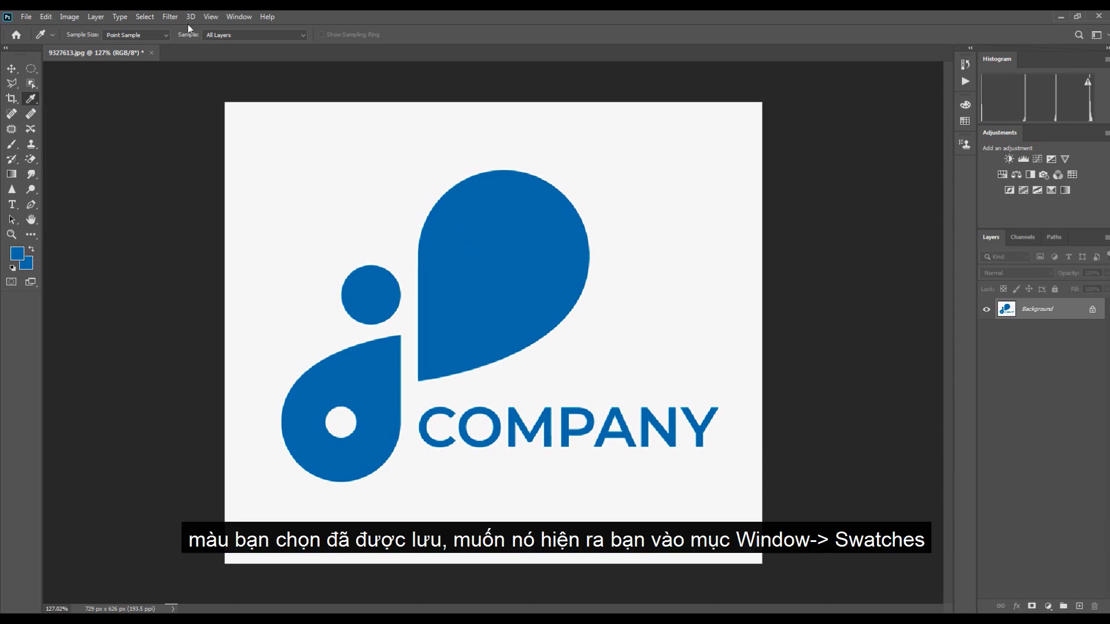
click(252, 18)
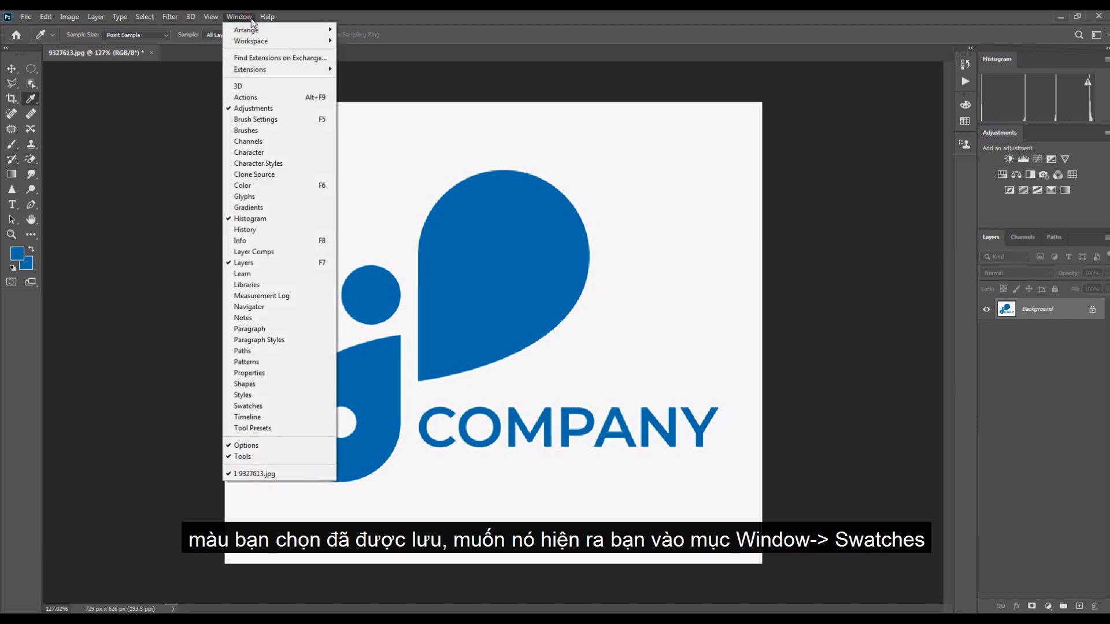
click(259, 409)
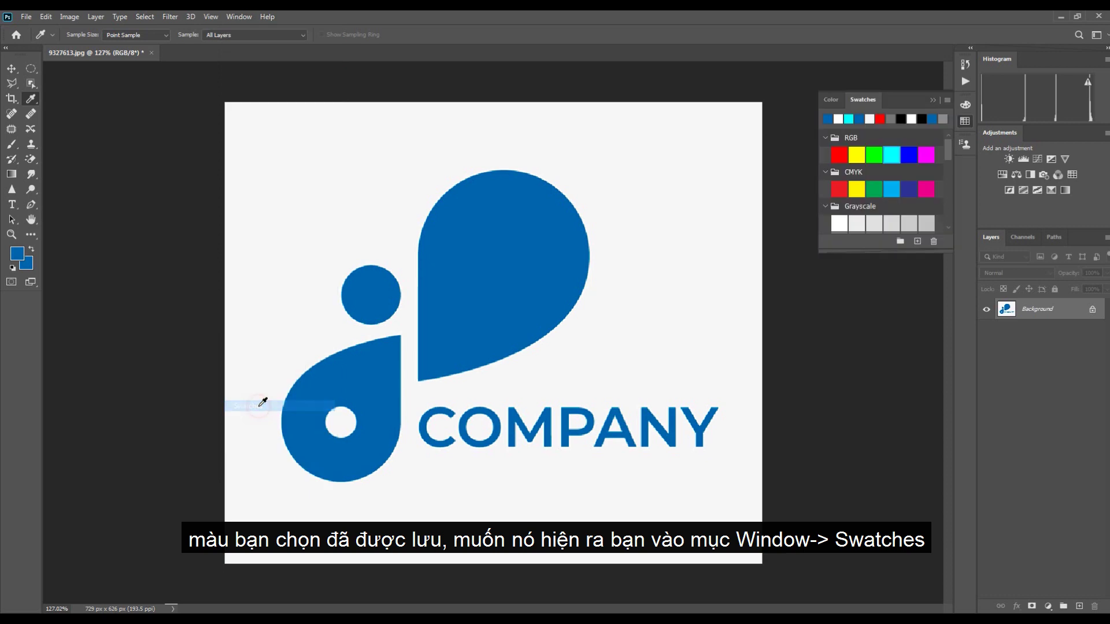
click(963, 123)
click(963, 123)
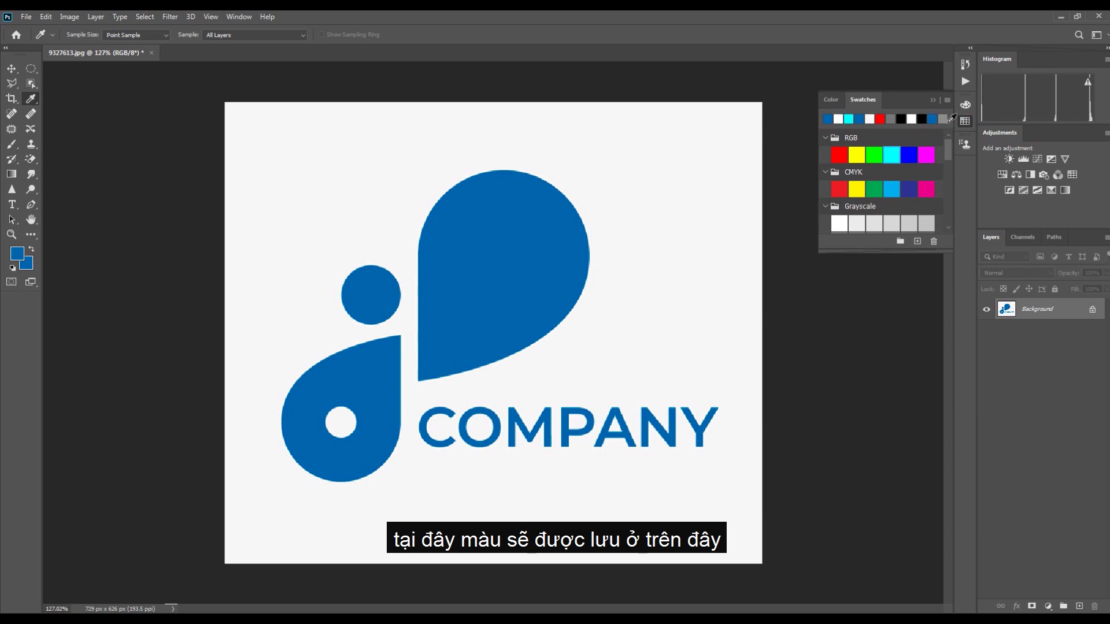
click(964, 123)
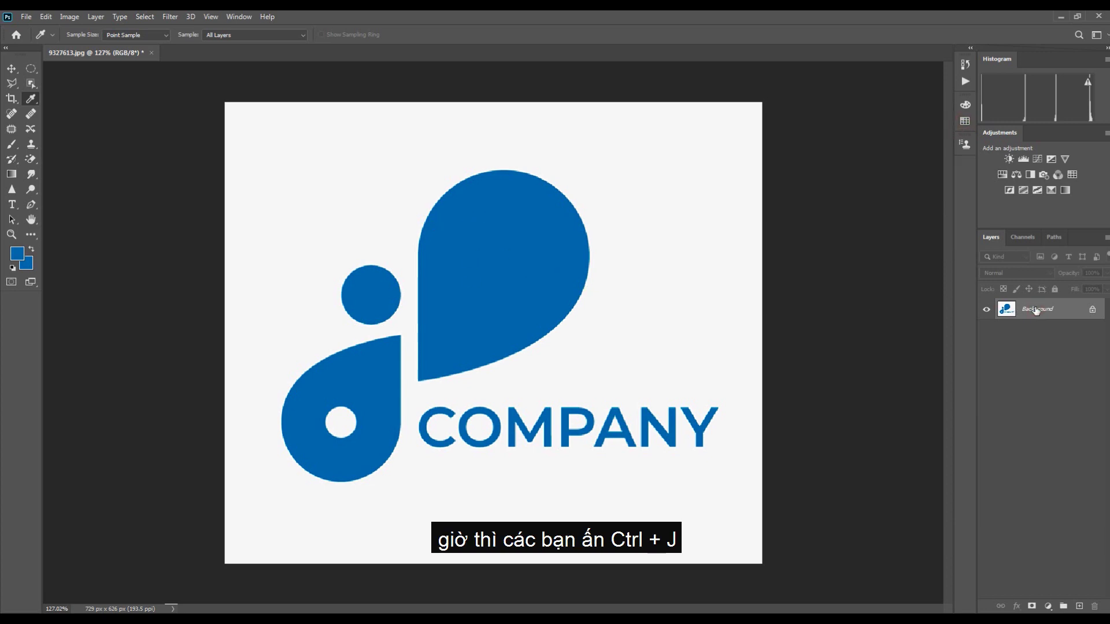
Duplicate the Background layer and delete the original Background
key(ctrl+j)
click(1035, 329)
key(Delete)
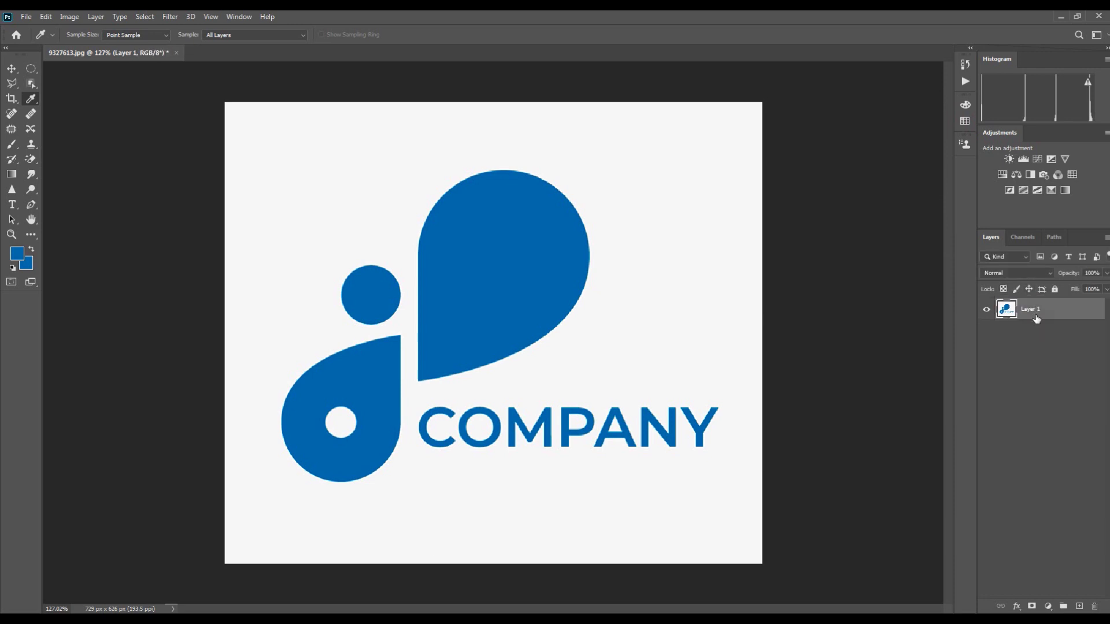
Start resizing the image and set its resolution to 300 pixels per inch
click(76, 17)
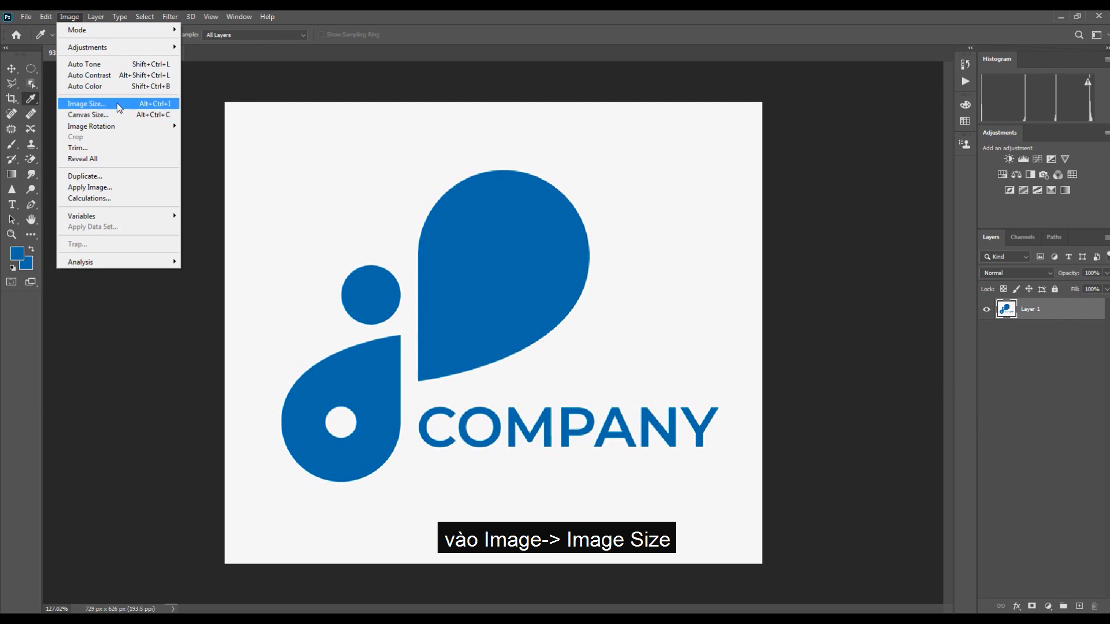
click(87, 104)
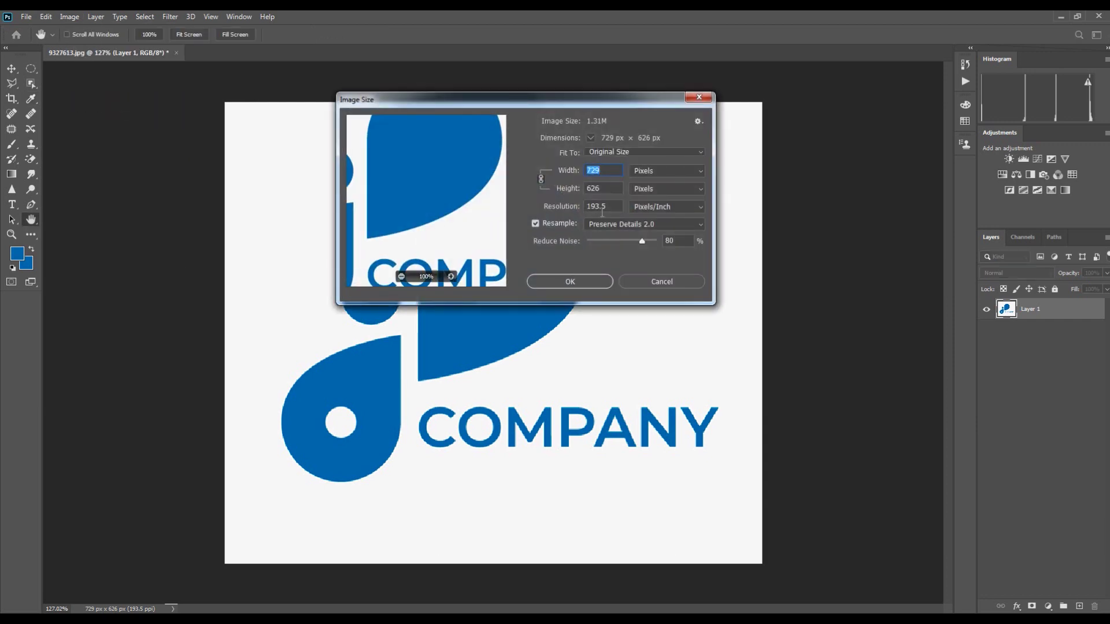
click(609, 208)
drag(609, 209, 563, 217)
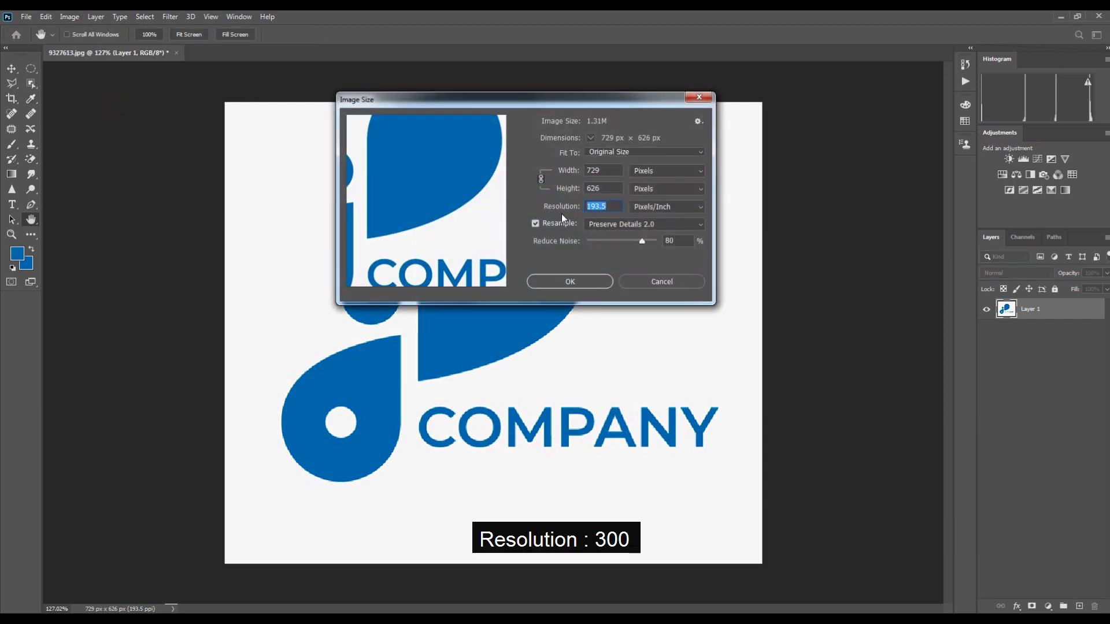
text(300)
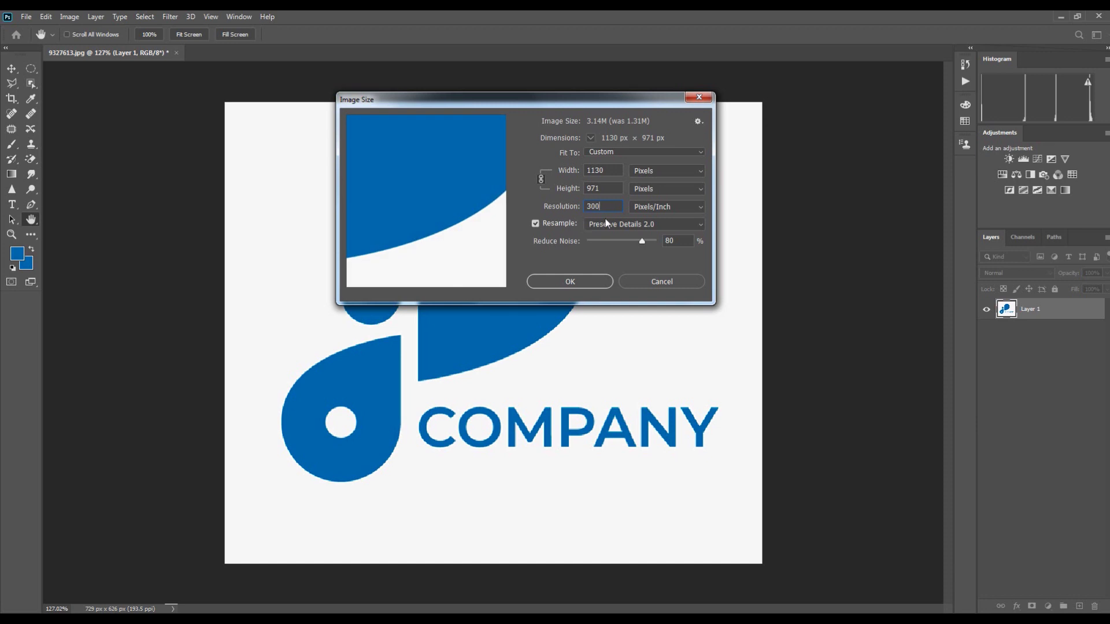
Set the image width to 5130 pixels with the proportions linked
click(591, 170)
key(BackSpace)
text(4)
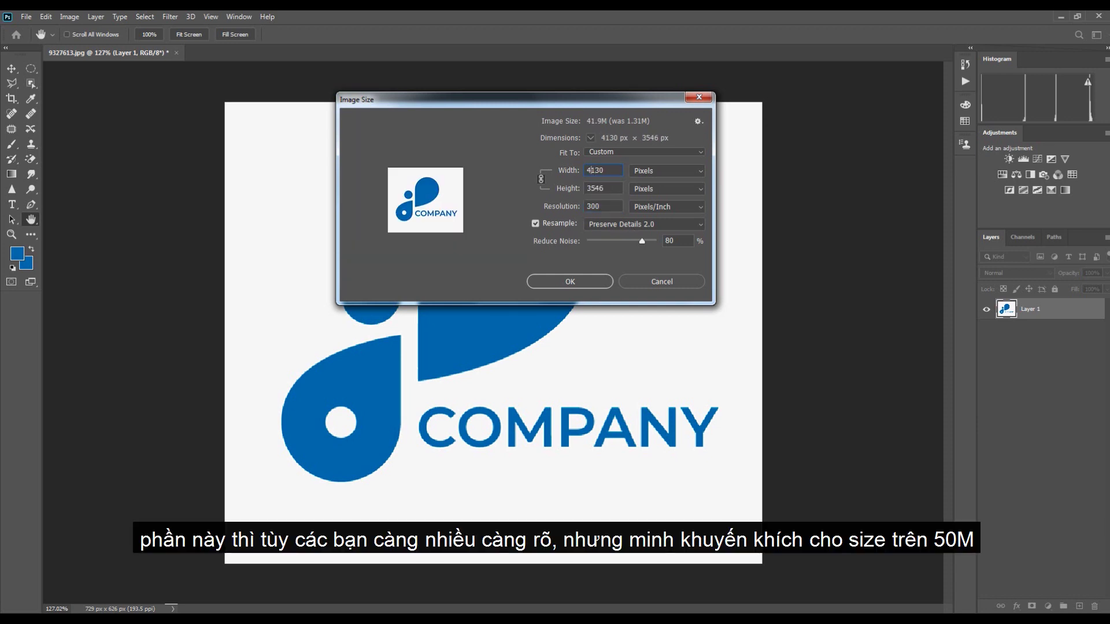
key(BackSpace)
text(5)
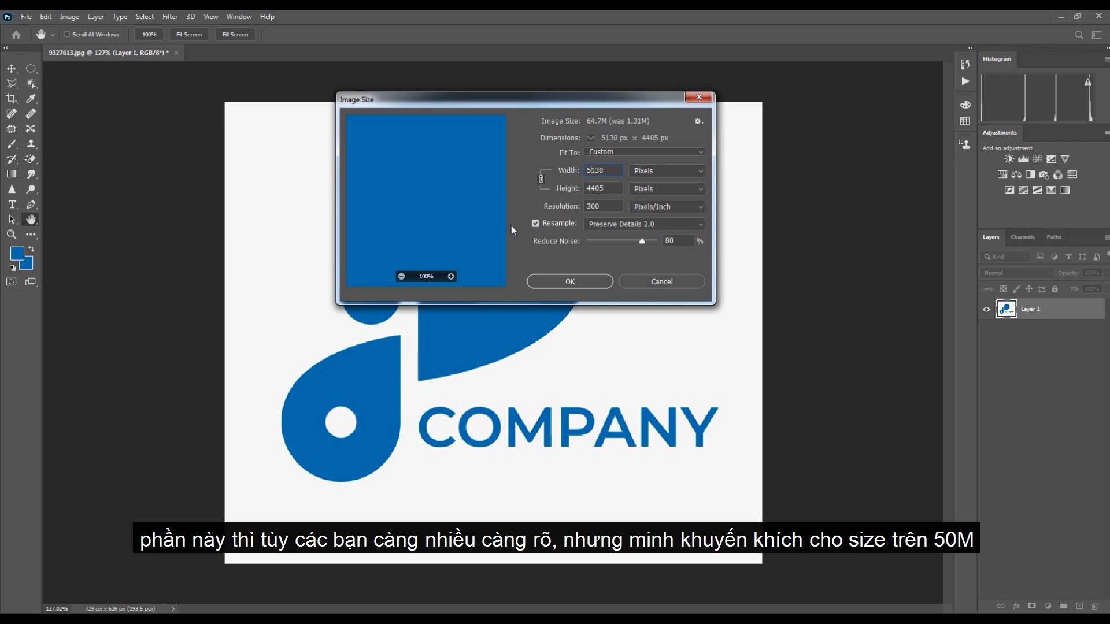
Examine the edge quality of the blue shape in the resize preview at reduced and enlarged magnification
click(401, 278)
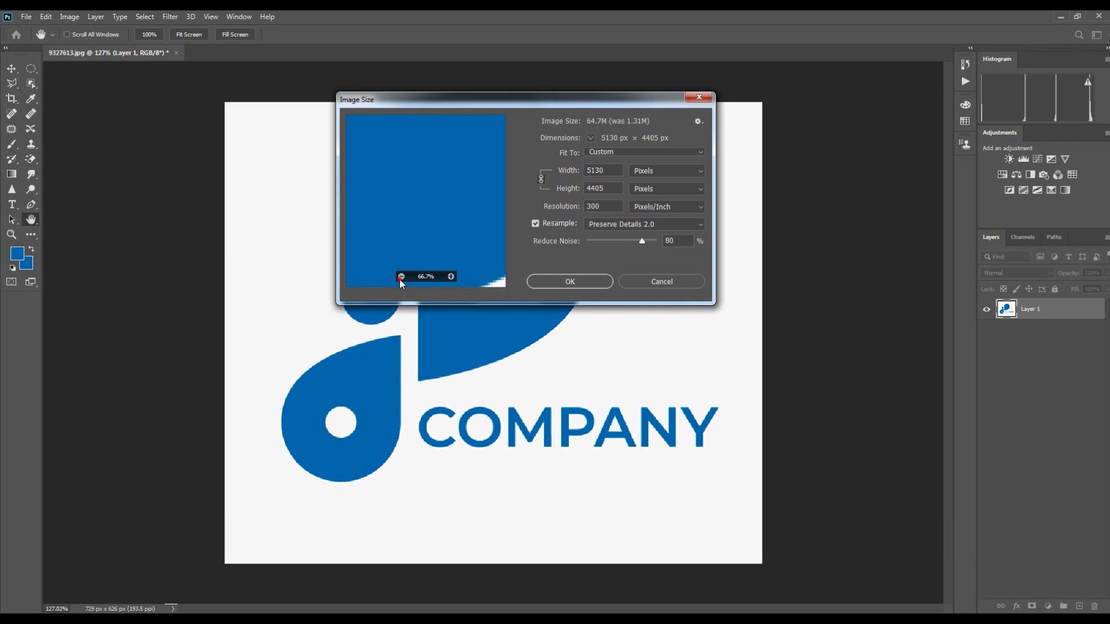
click(400, 278)
click(401, 278)
drag(432, 246, 416, 193)
click(451, 277)
click(451, 278)
click(452, 278)
click(452, 278)
click(451, 277)
drag(451, 189, 471, 258)
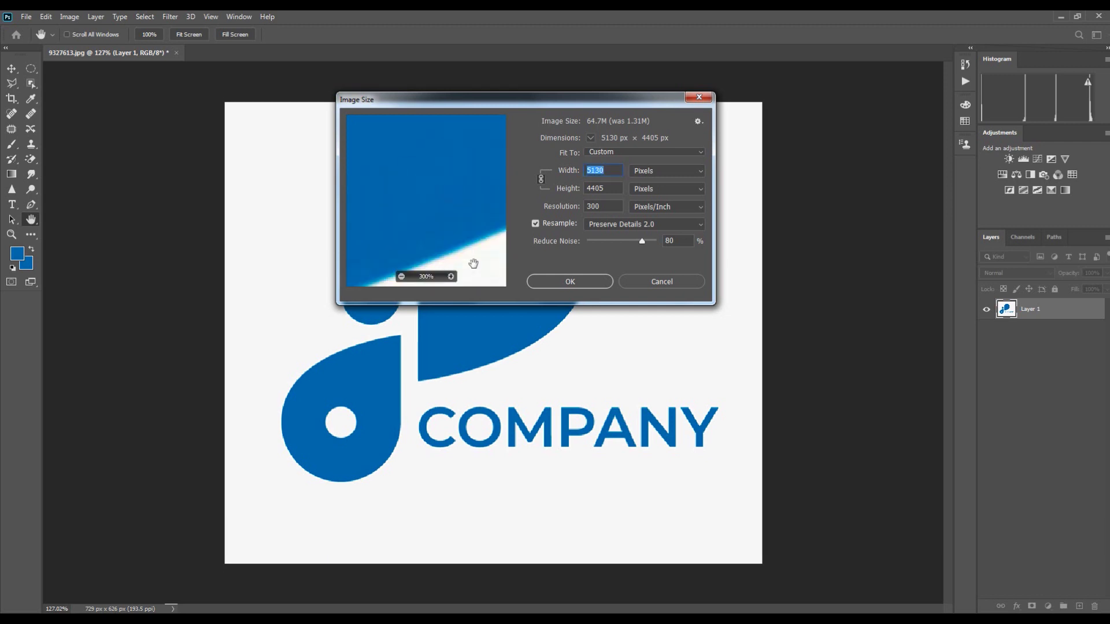
Adjust Reduce Noise to around 85%, use Preserve Details 2.0 resampling and apply the new image size
mouse_move(622, 241)
mouse_down()
mouse_move(589, 247)
mouse_move(634, 246)
mouse_up()
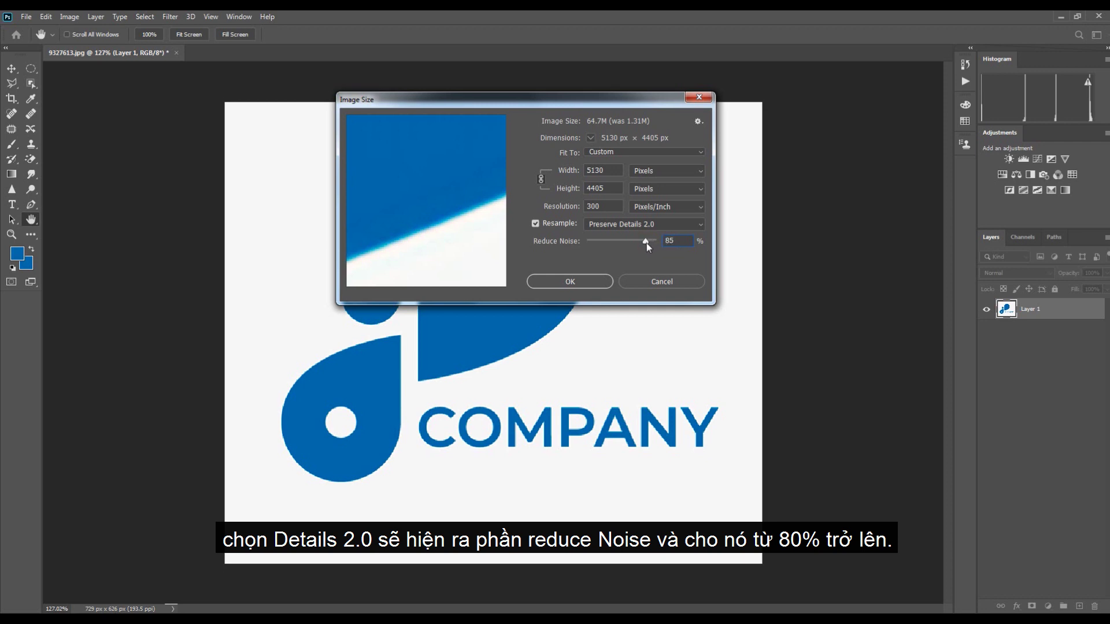
drag(645, 245, 643, 253)
click(704, 224)
click(655, 262)
click(595, 282)
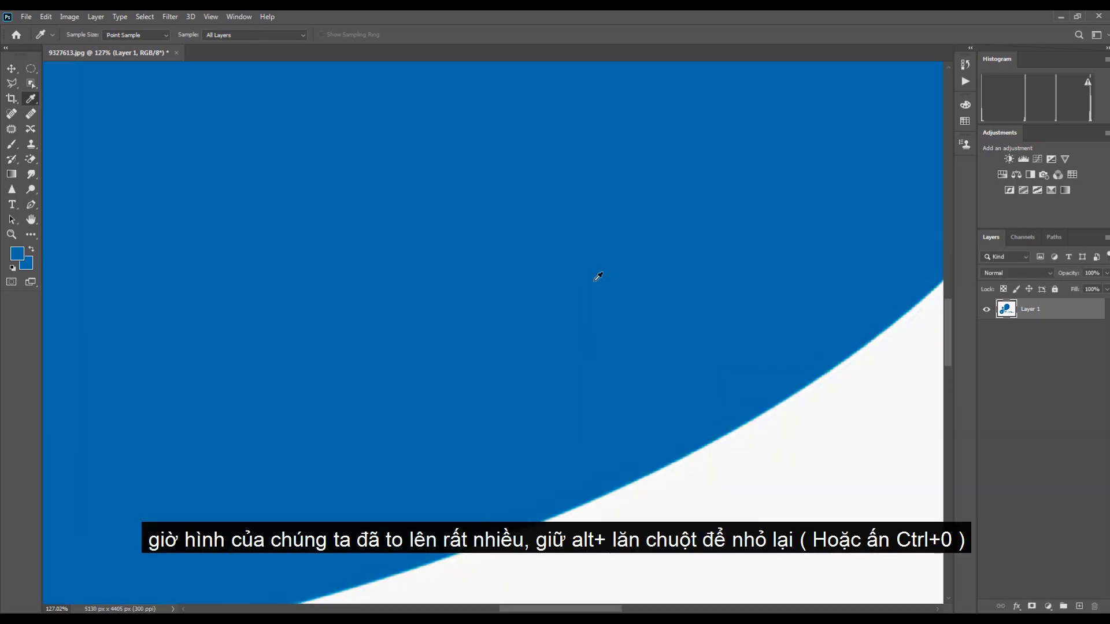
Activate the Move tool and examine the enlarged logo, from the whole image down to the pixel edges of the letter M
click(12, 68)
scroll(668, 440, down, 2)
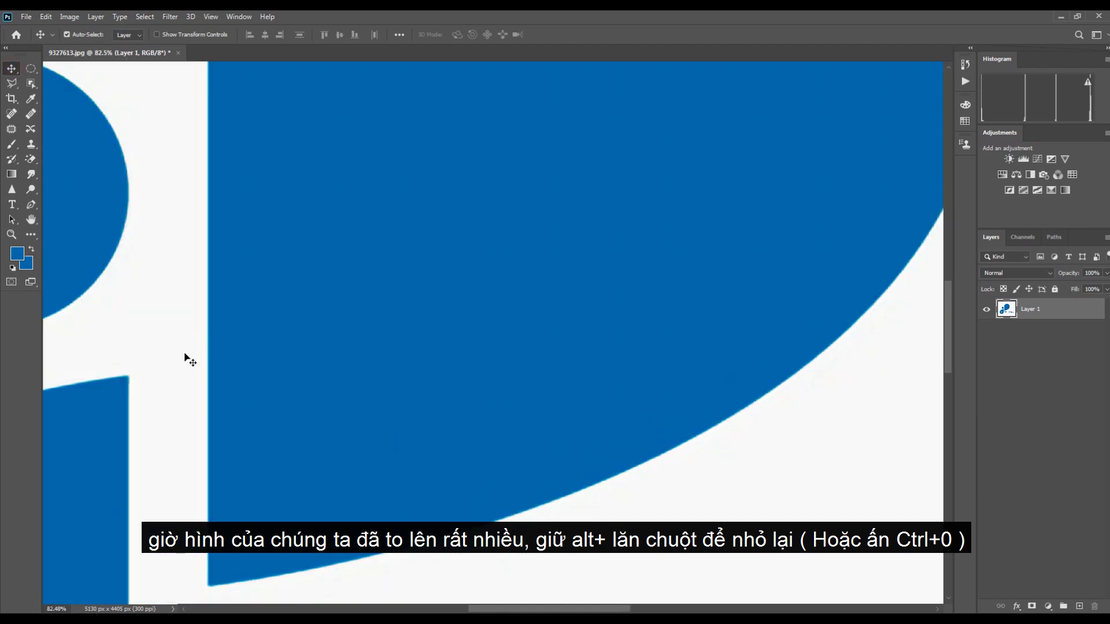
key(ctrl+0)
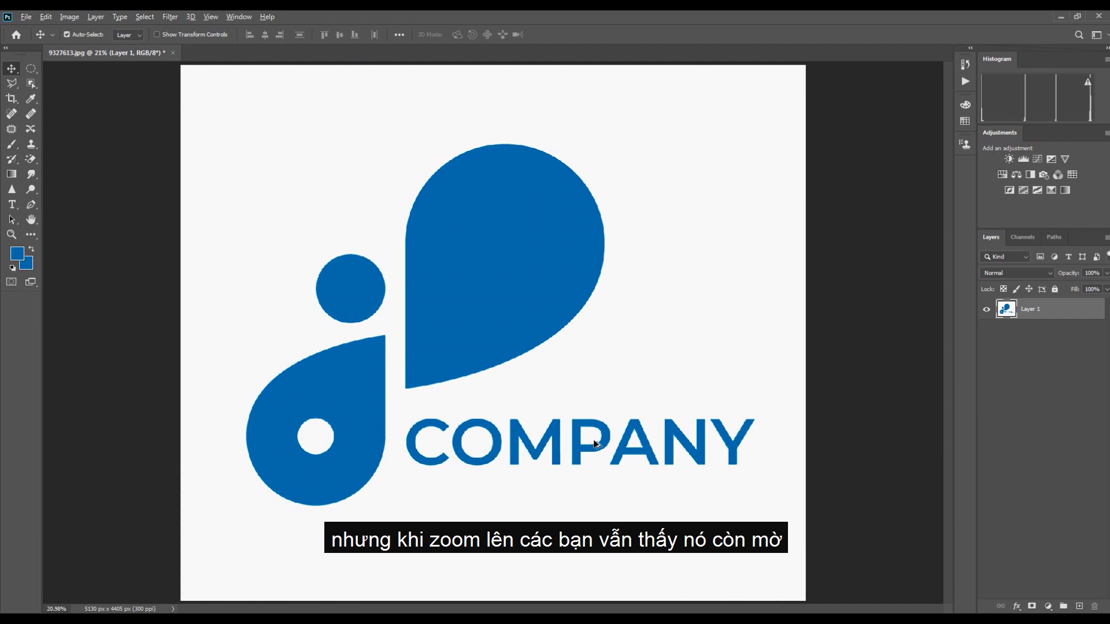
scroll(586, 431, up, 10)
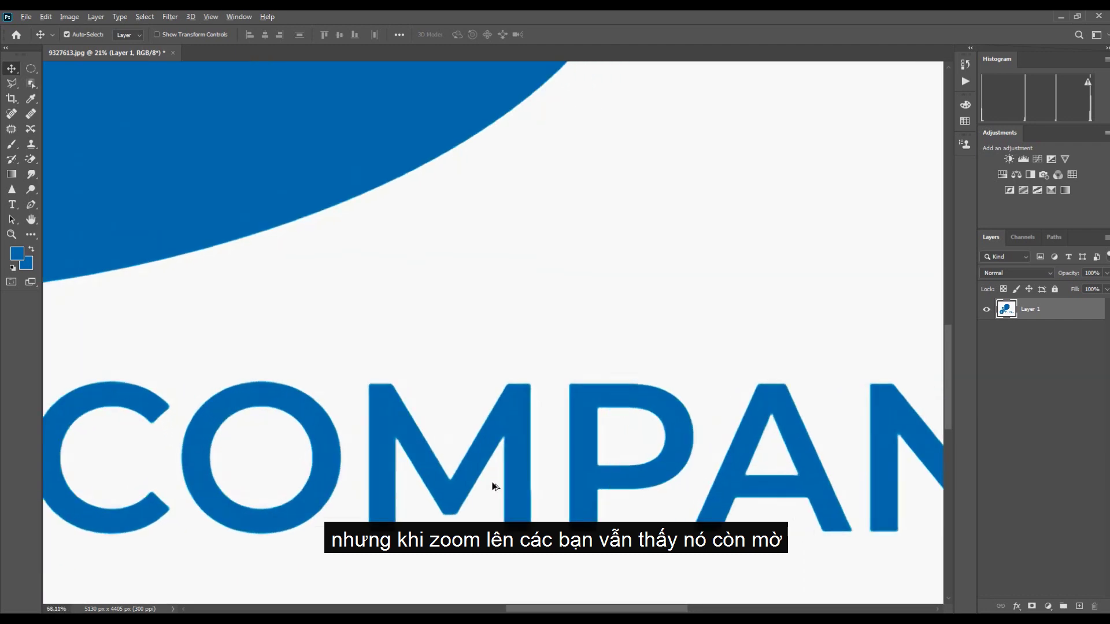
scroll(493, 485, up, 2)
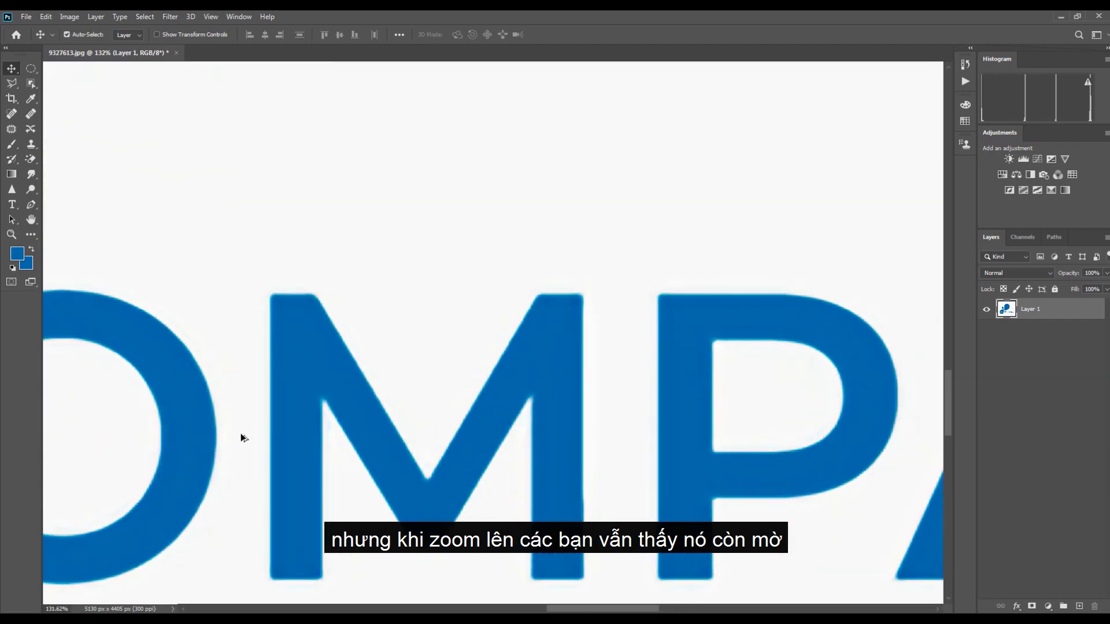
scroll(400, 439, up, 7)
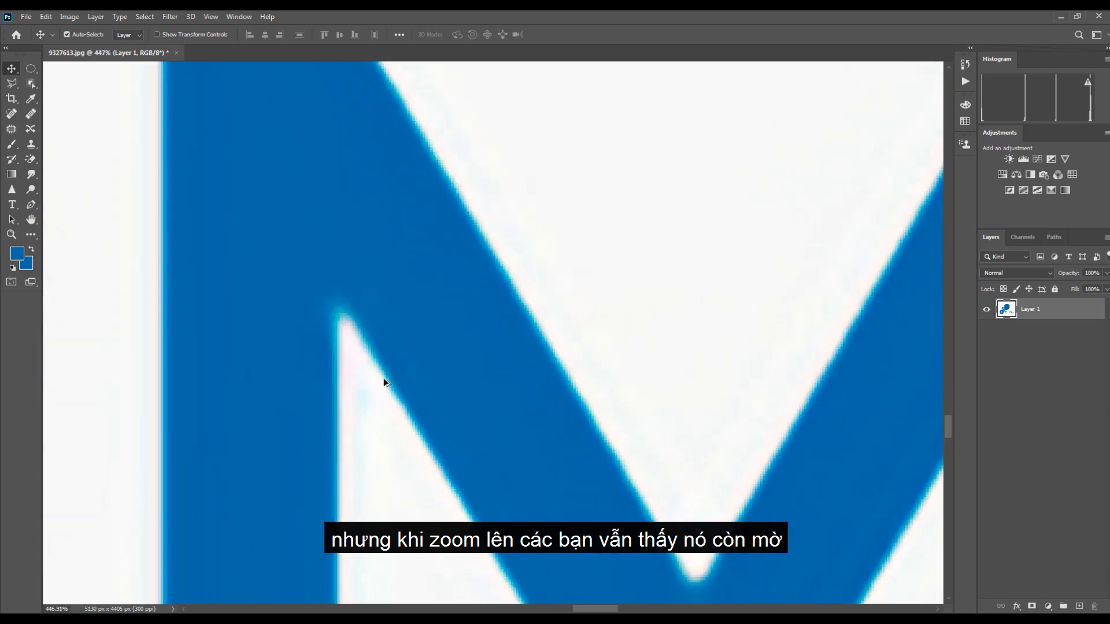
scroll(391, 380, up, 6)
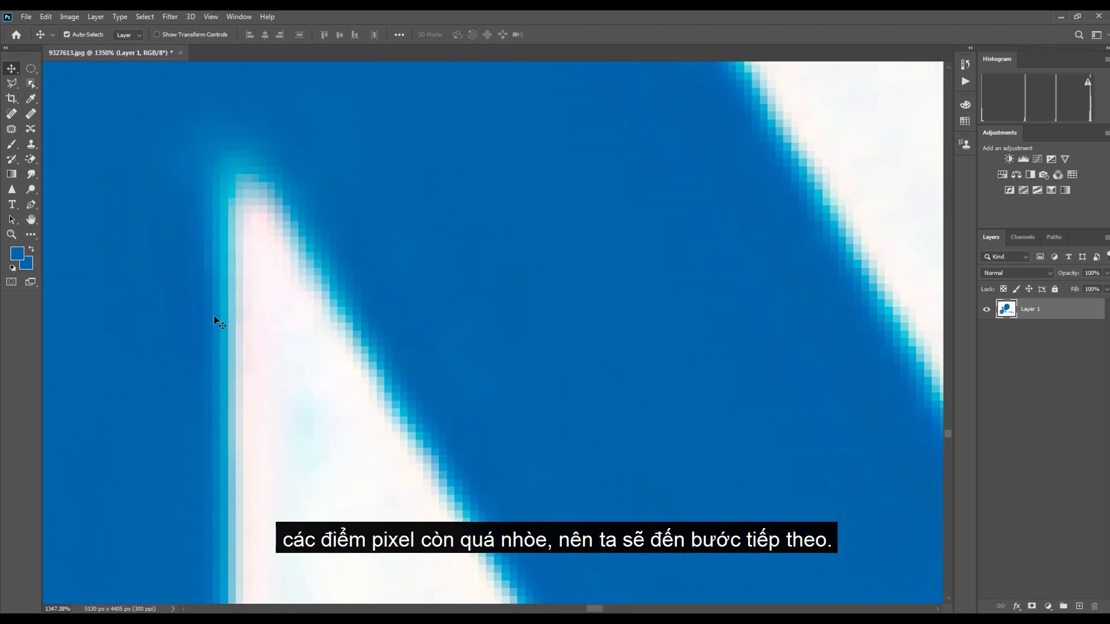
scroll(420, 350, down, 4)
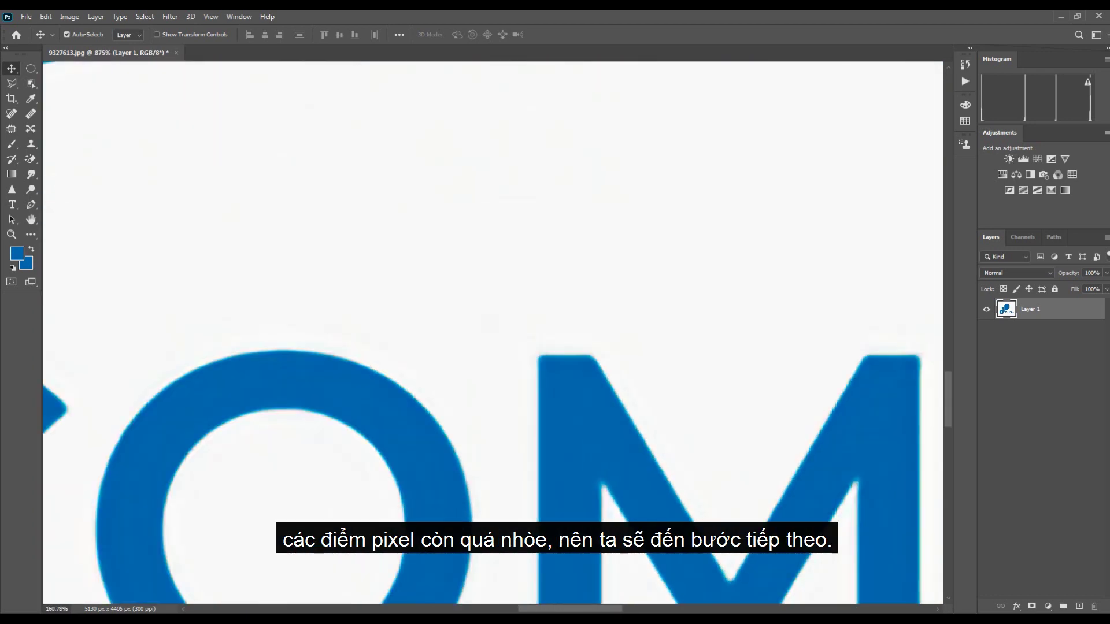
scroll(420, 350, down, 10)
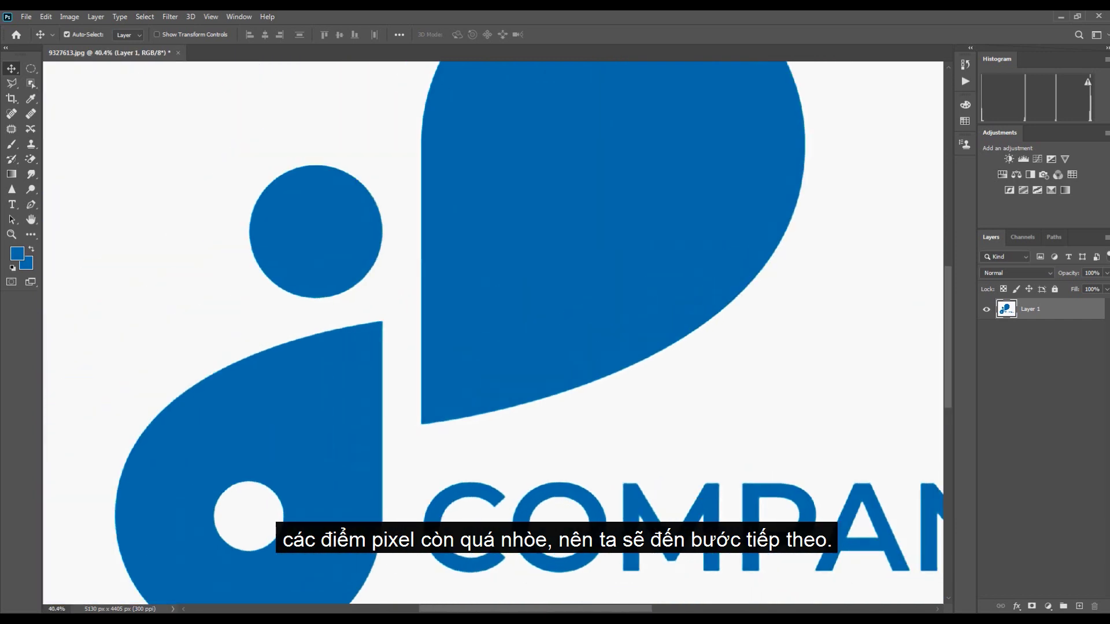
scroll(619, 487, down, 5)
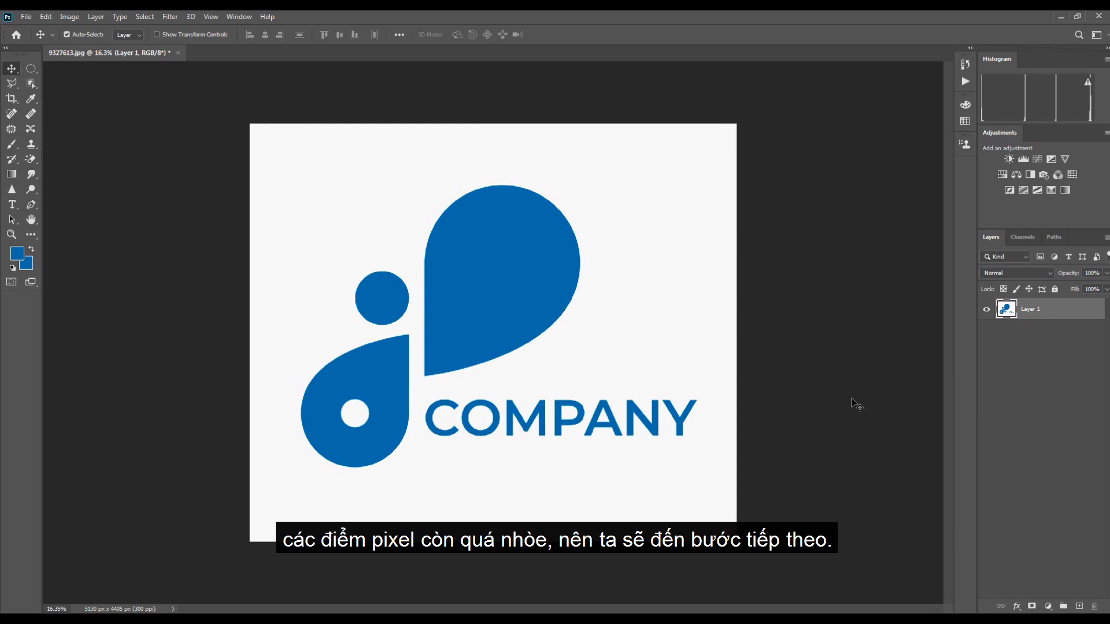
Desaturate the logo layer and convert it for smart filters
key(ctrl+shift+u)
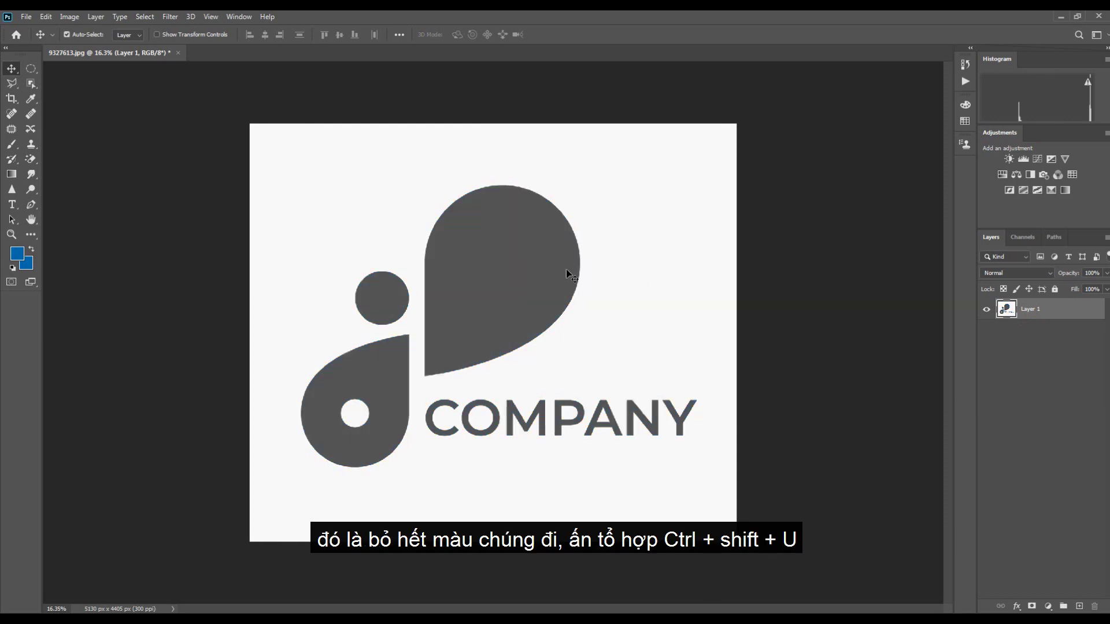
click(145, 16)
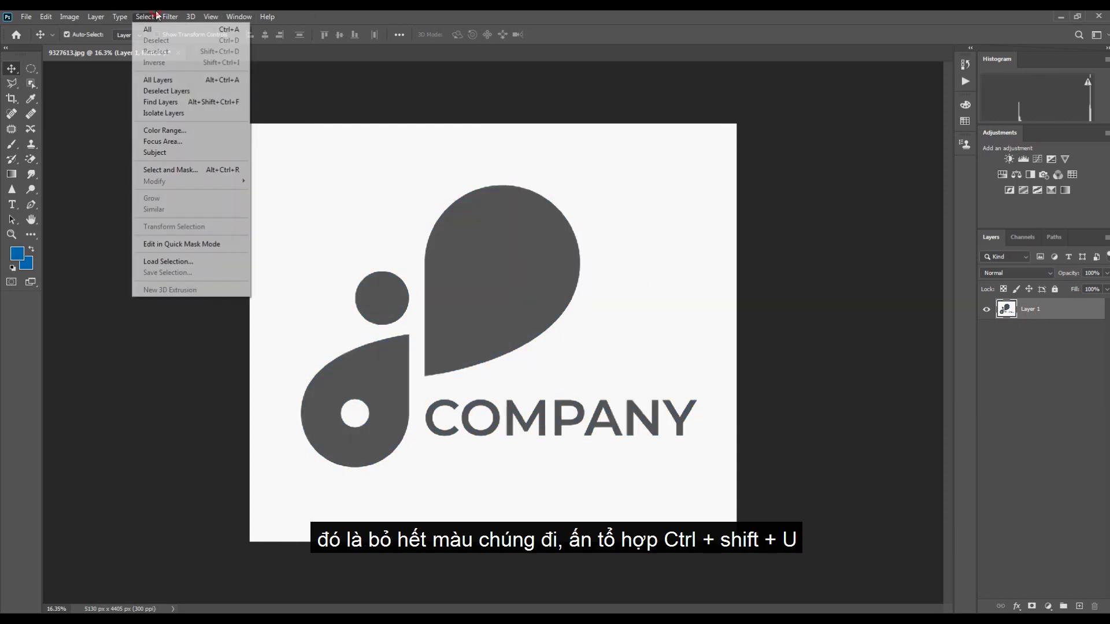
mouse_move(171, 16)
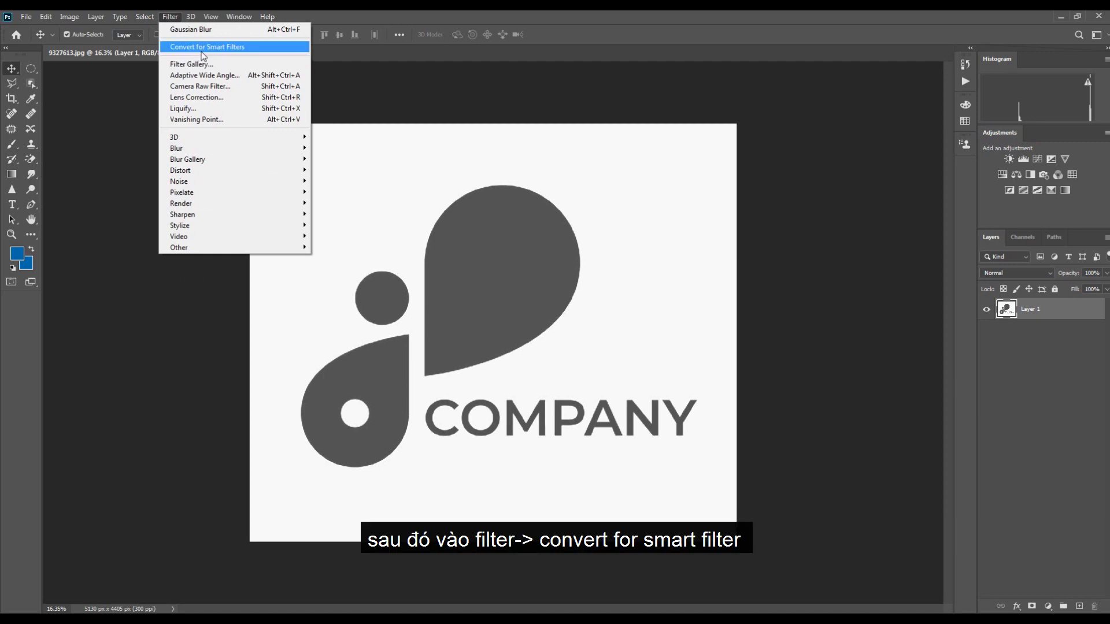
click(201, 47)
Open the Gaussian Blur filter for the logo layer and examine the letter edges in its preview, ending at 300% magnification
click(170, 16)
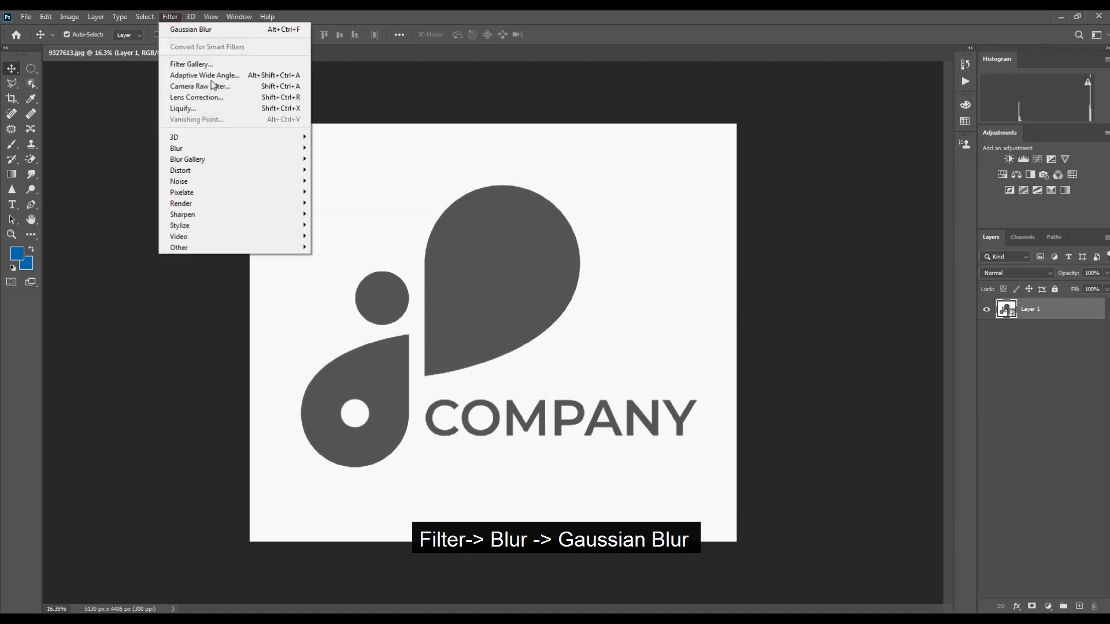
mouse_move(280, 148)
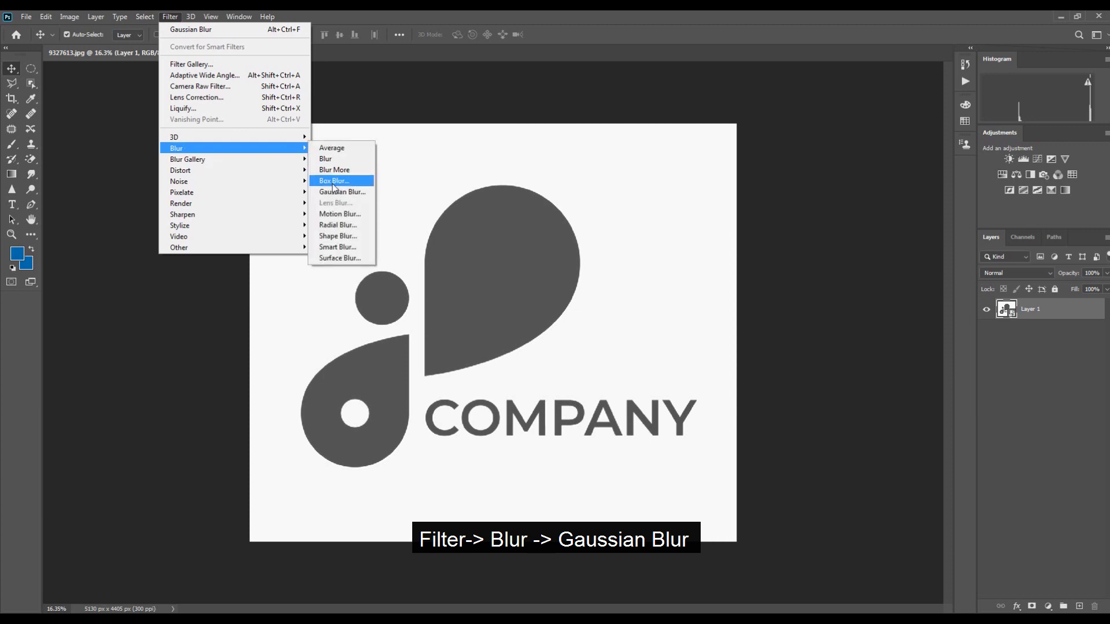
click(333, 190)
click(501, 266)
click(501, 266)
click(501, 266)
click(501, 266)
drag(561, 238, 516, 198)
drag(566, 238, 564, 161)
drag(551, 213, 580, 207)
click(563, 266)
click(563, 265)
click(563, 266)
click(563, 266)
mouse_move(562, 211)
mouse_down()
mouse_move(492, 197)
mouse_move(532, 220)
mouse_move(552, 193)
mouse_move(594, 220)
mouse_move(573, 192)
mouse_up()
click(563, 267)
click(562, 267)
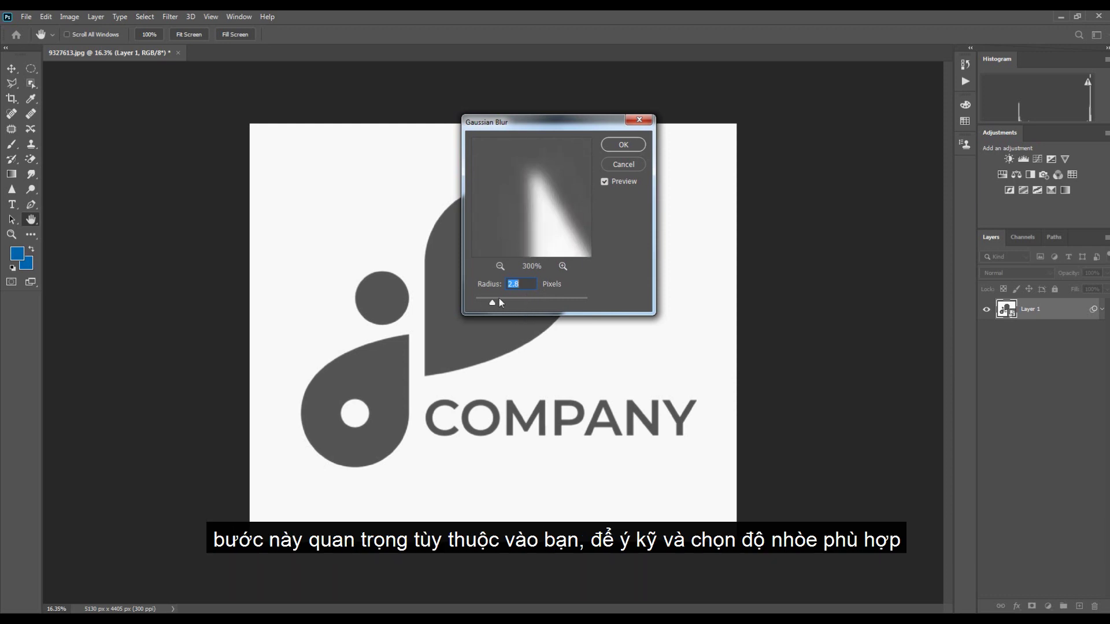
Set the Gaussian Blur radius to 3.0 pixels, check the letter edges in the preview and apply the filter
mouse_move(492, 302)
mouse_down()
mouse_move(474, 302)
mouse_move(493, 300)
mouse_up()
drag(530, 208, 473, 172)
drag(553, 226, 536, 170)
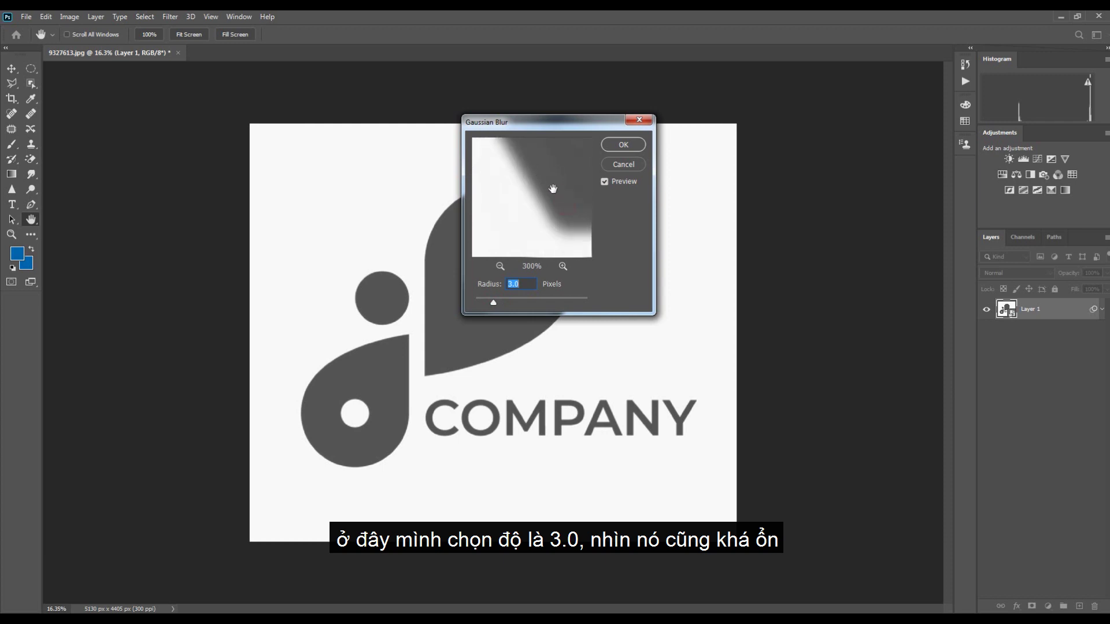
click(623, 144)
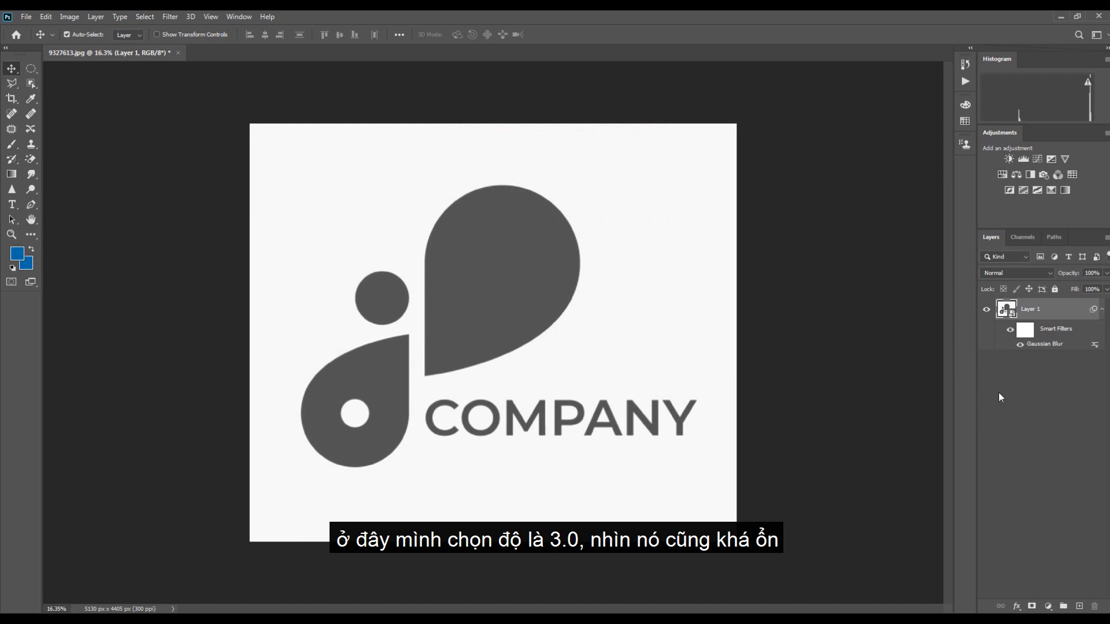
Add a Curves adjustment layer above the logo and pull the white point in to input 134 and the black point to 117
scroll(497, 434, up, 8)
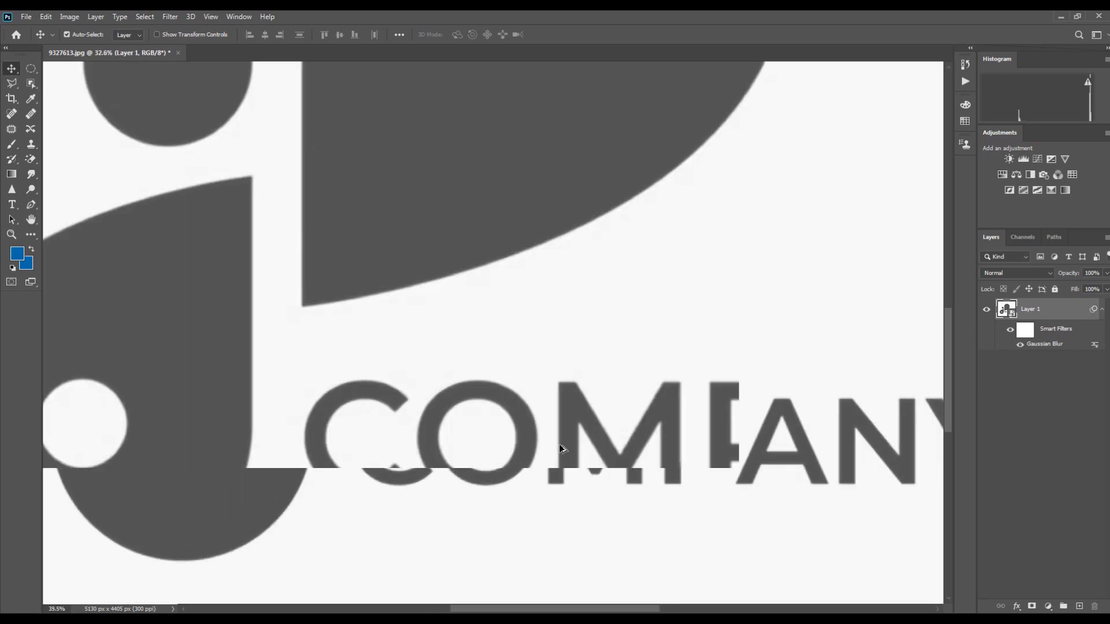
scroll(624, 437, up, 3)
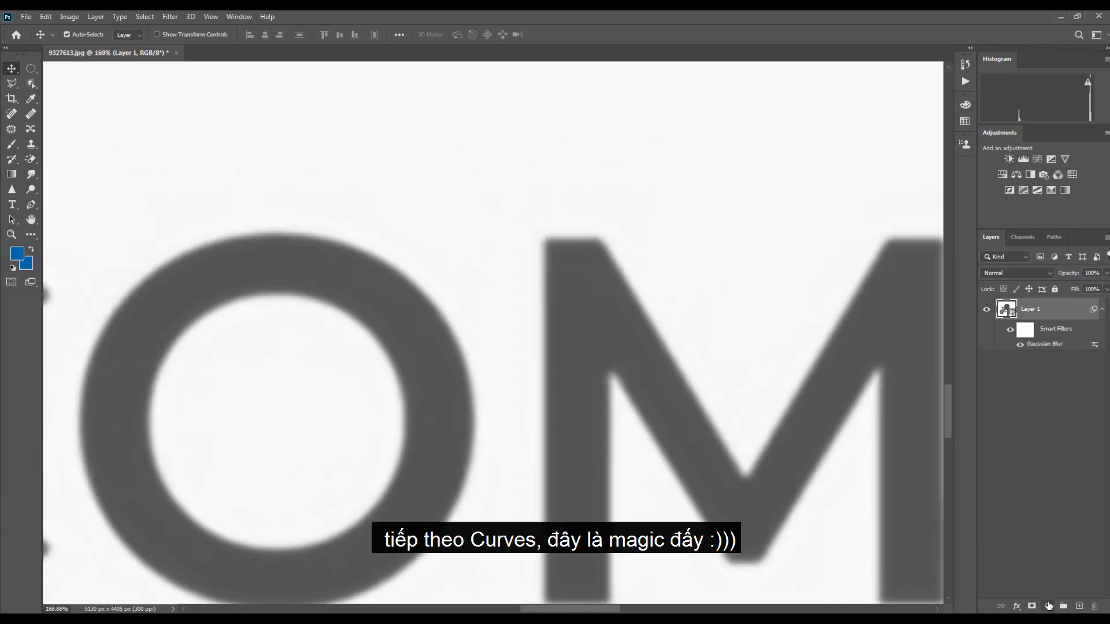
click(1047, 606)
click(1049, 458)
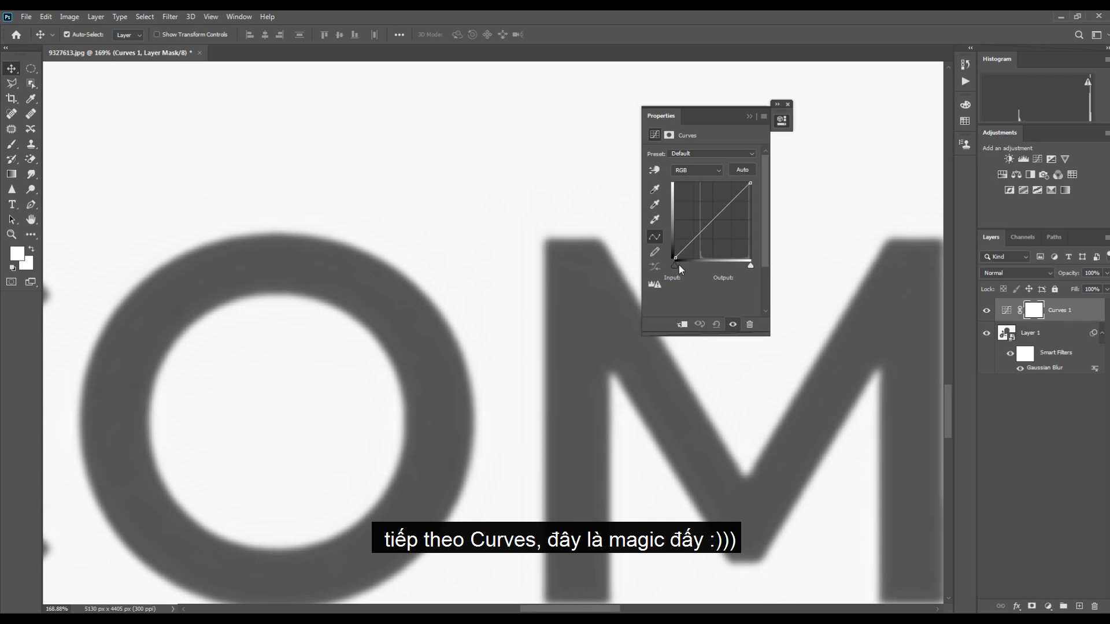
drag(674, 265, 715, 264)
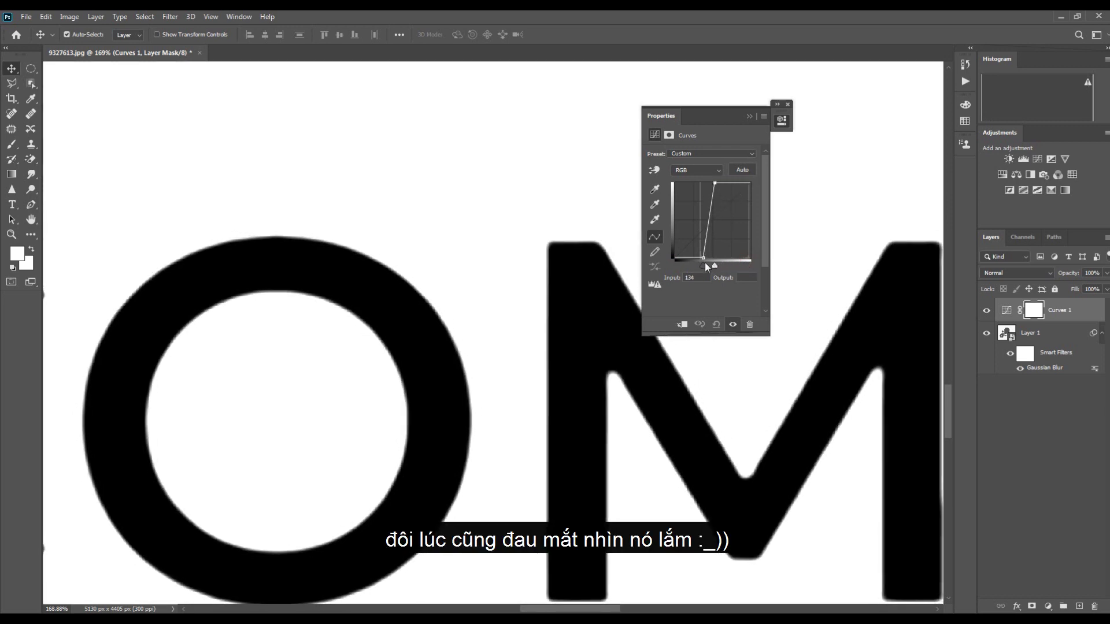
drag(702, 264, 709, 264)
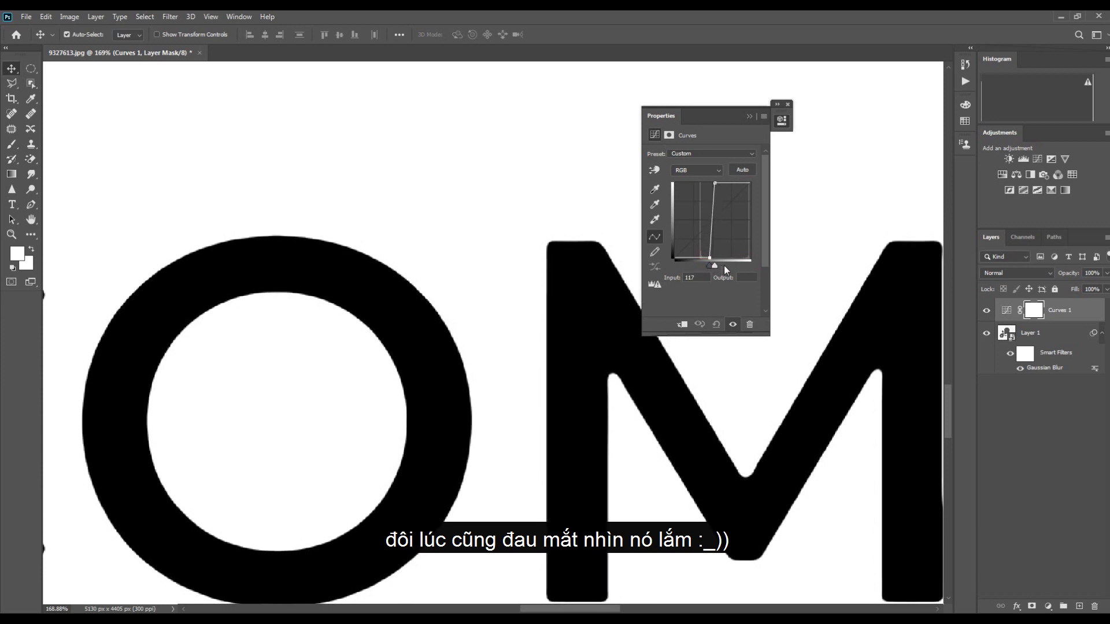
Fine-tune the Curves black and white points close together for crisp letter edges, and collapse the curve properties
drag(714, 266, 714, 266)
drag(709, 266, 707, 267)
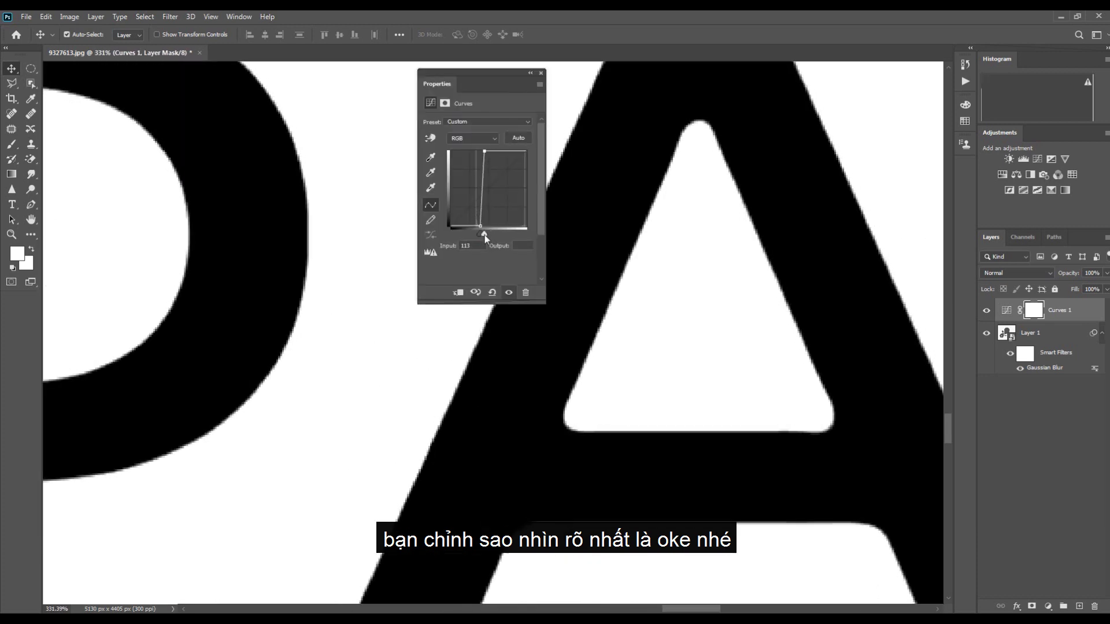
drag(490, 234, 487, 233)
scroll(319, 306, down, 5)
click(533, 73)
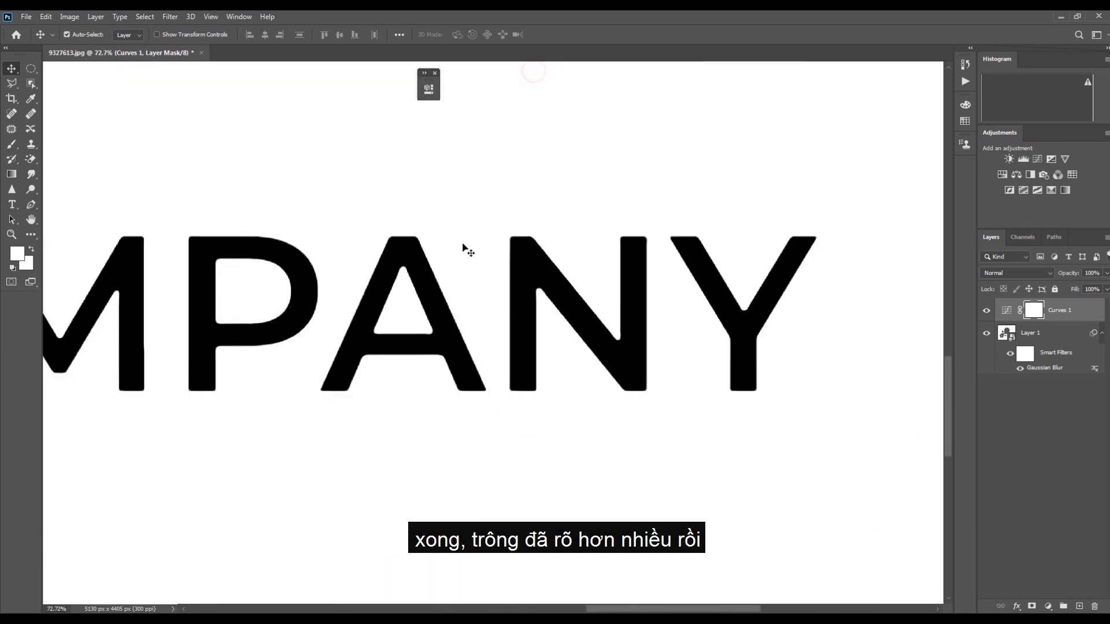
Select the logo layer together with the Curves adjustment layer and merge them into one layer
key(ctrl+0)
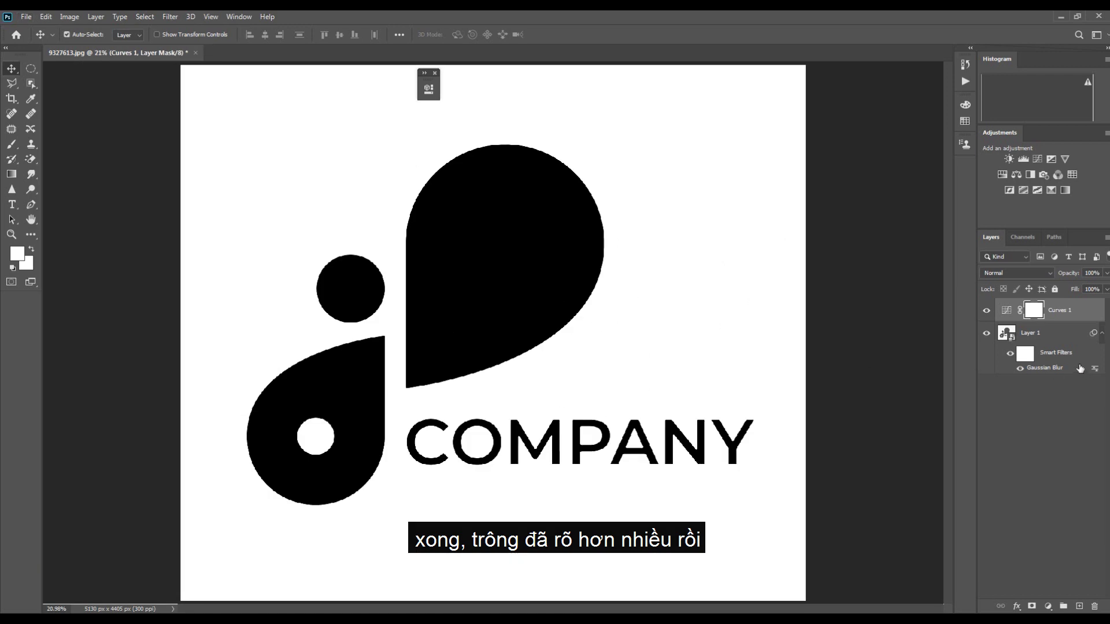
ctrl+click(1052, 334)
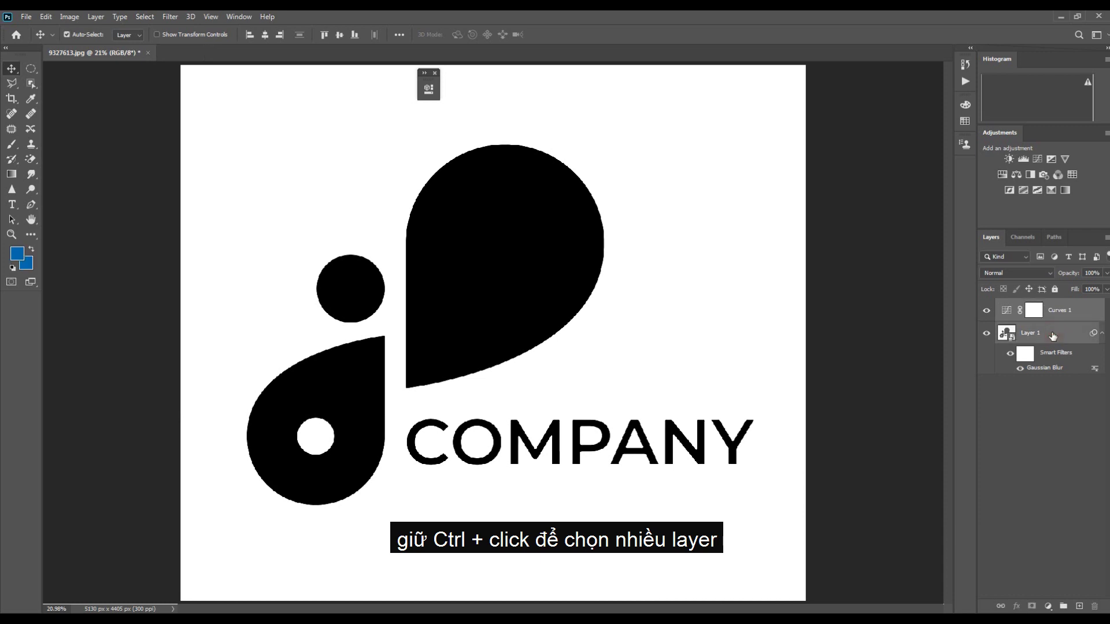
key(ctrl+e)
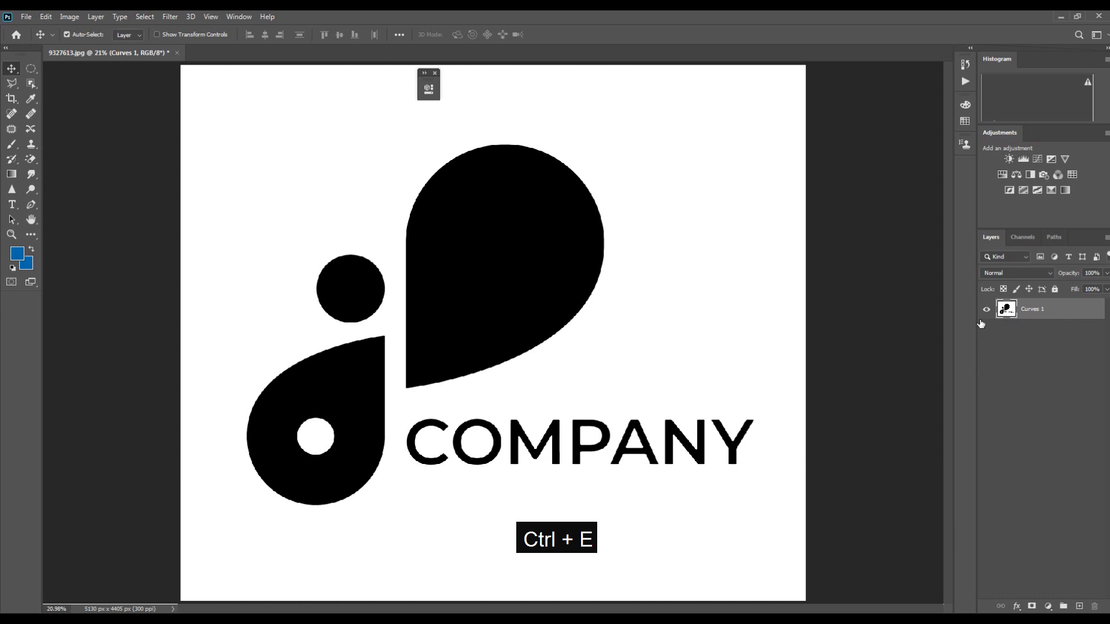
Use the Paint Bucket with the saved blue swatch to fill both teardrop shapes and the small circle of the logo
key(g)
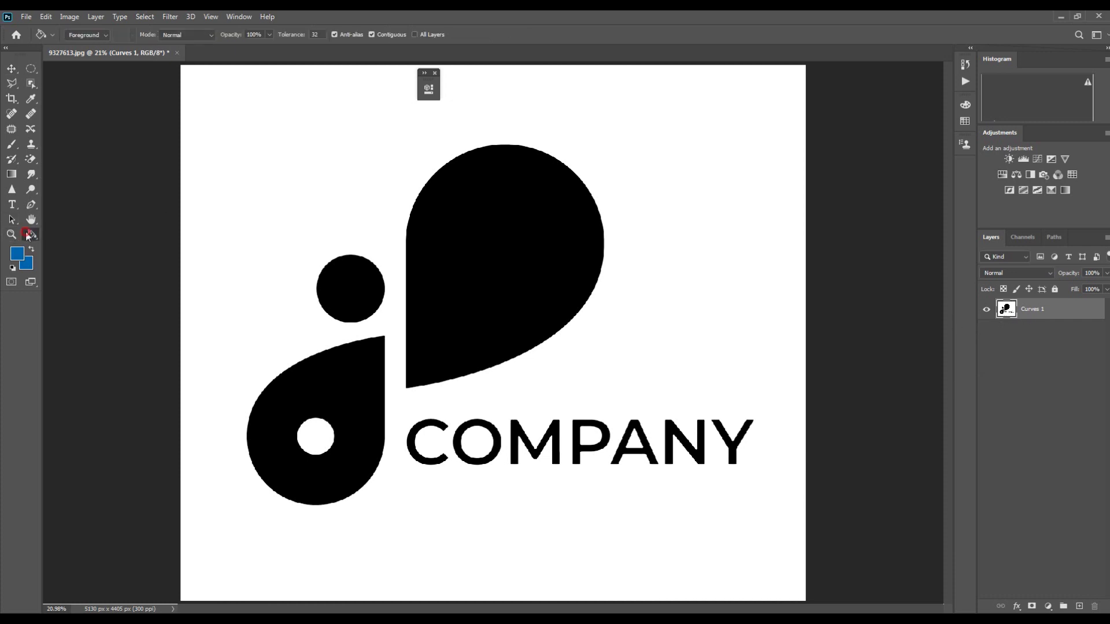
click(29, 235)
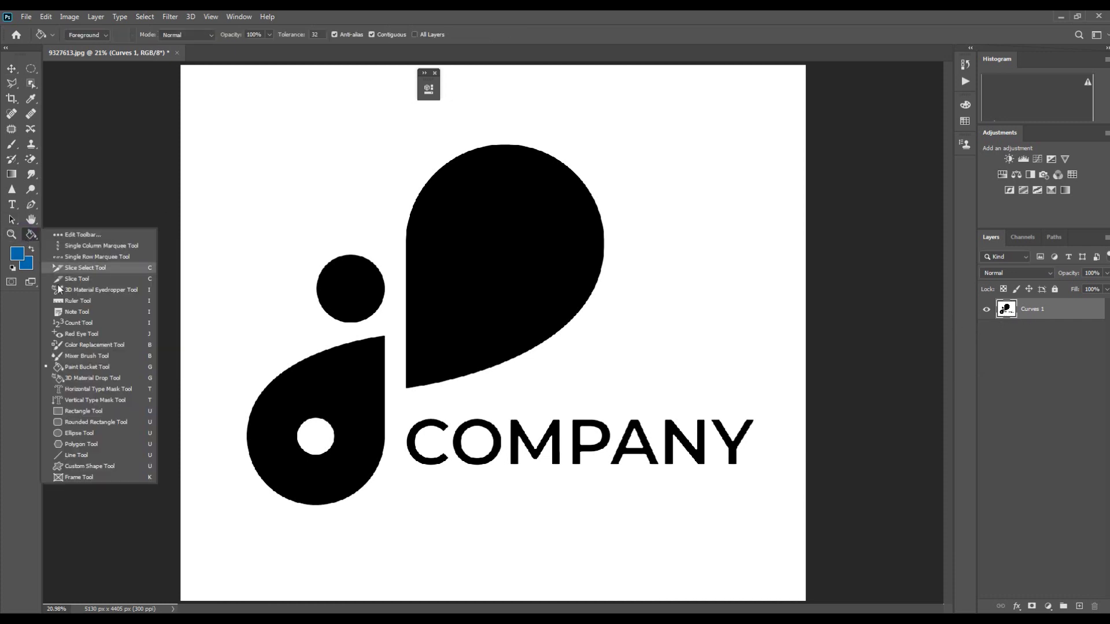
click(74, 369)
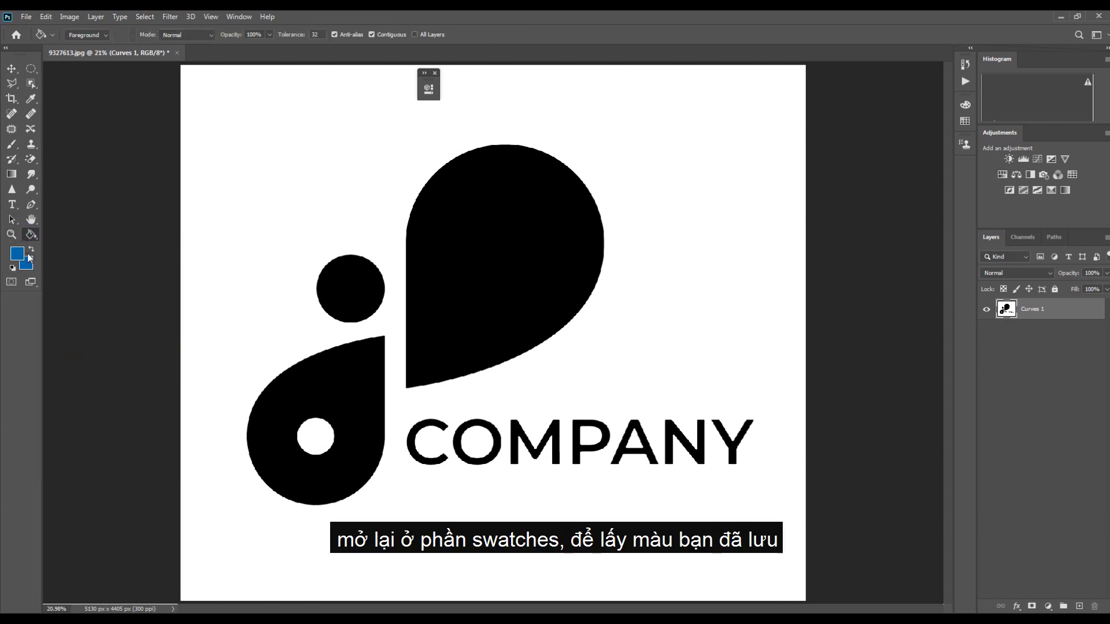
click(964, 121)
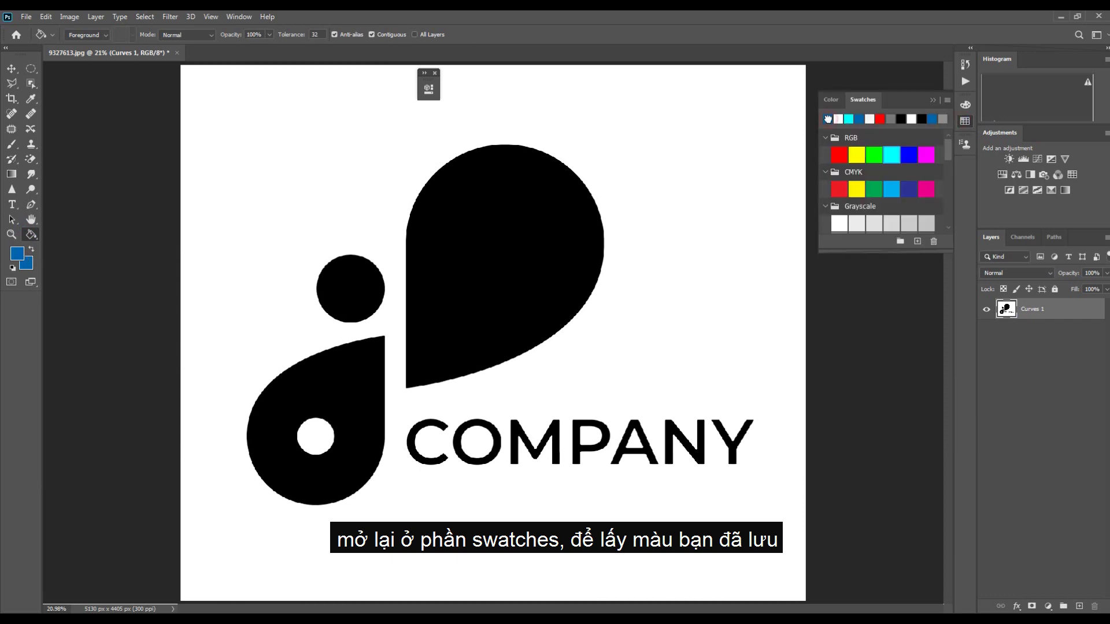
click(482, 198)
click(363, 364)
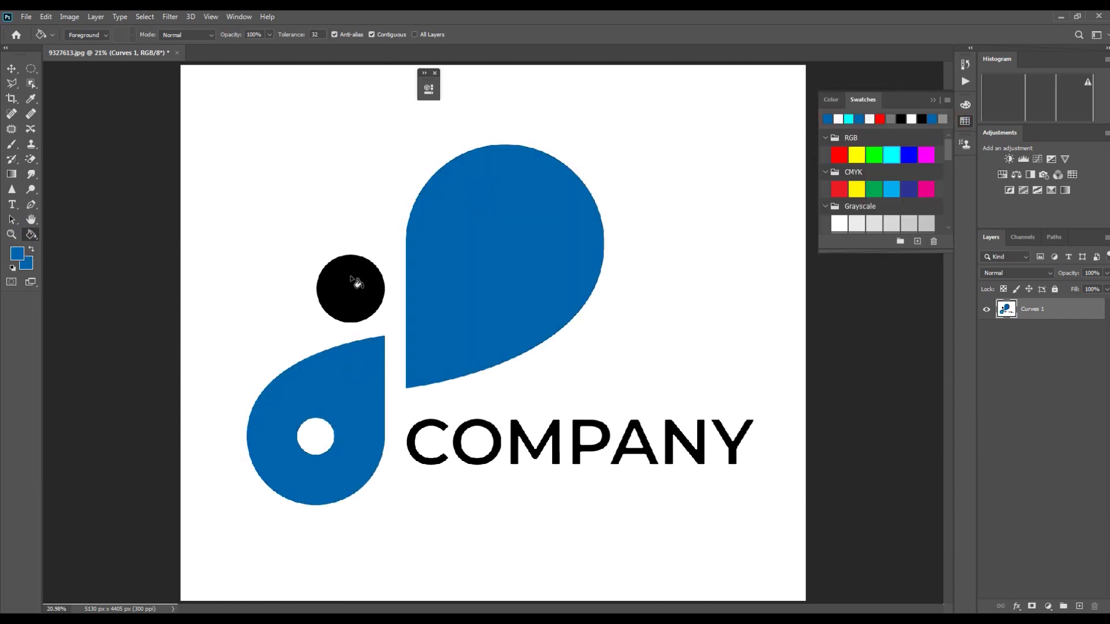
click(352, 281)
Fill every letter of the word COMPANY with the same blue
click(418, 431)
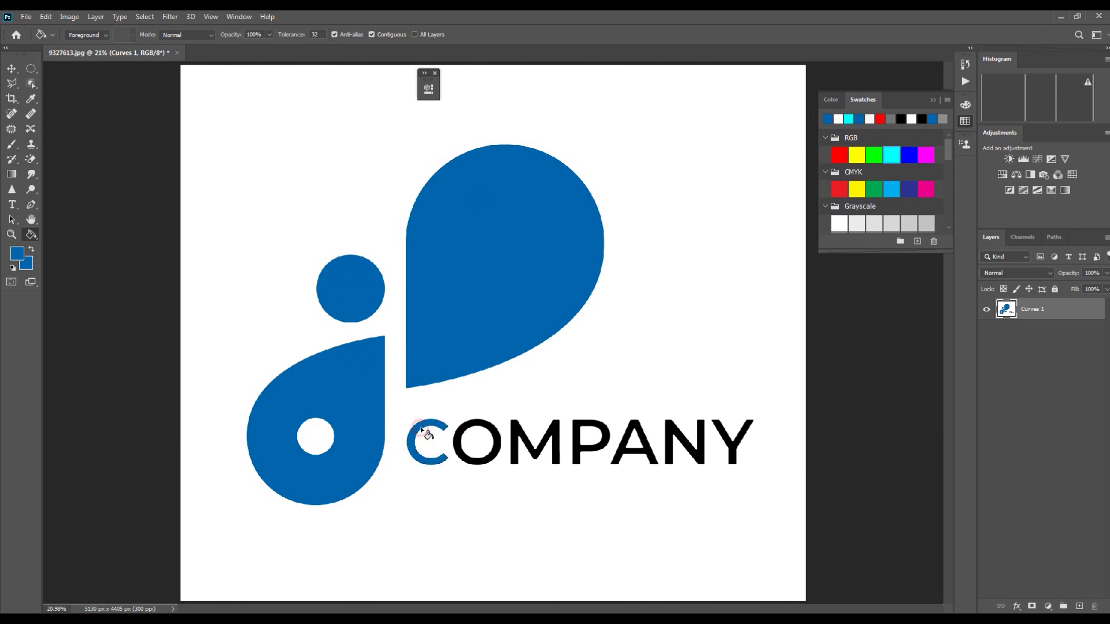
click(464, 441)
click(523, 443)
scroll(533, 448, up, 2)
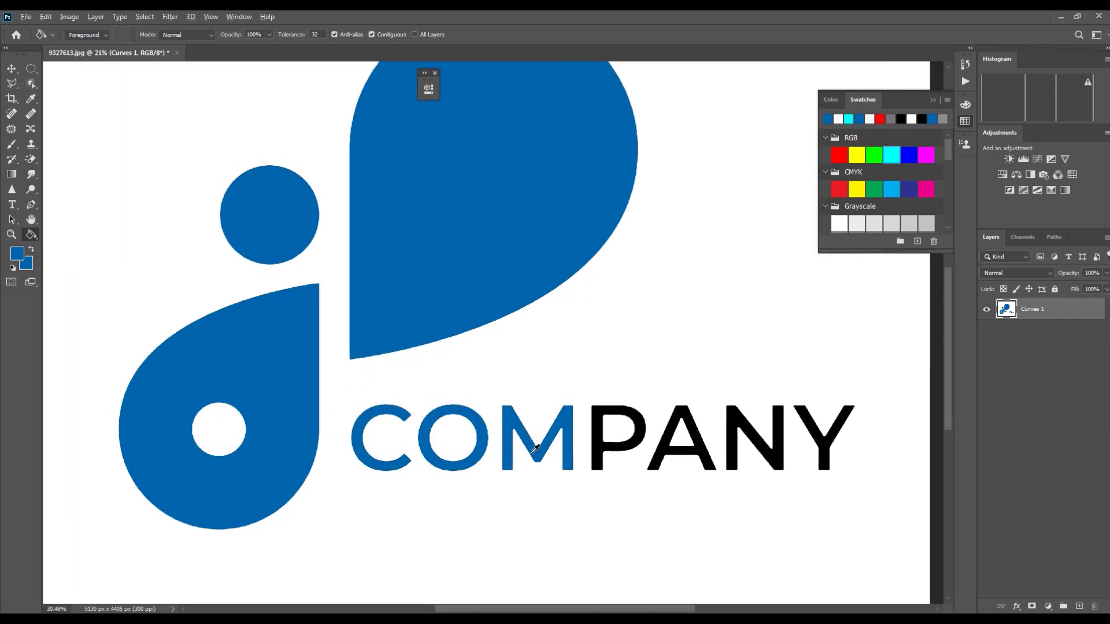
scroll(533, 448, up, 2)
click(621, 431)
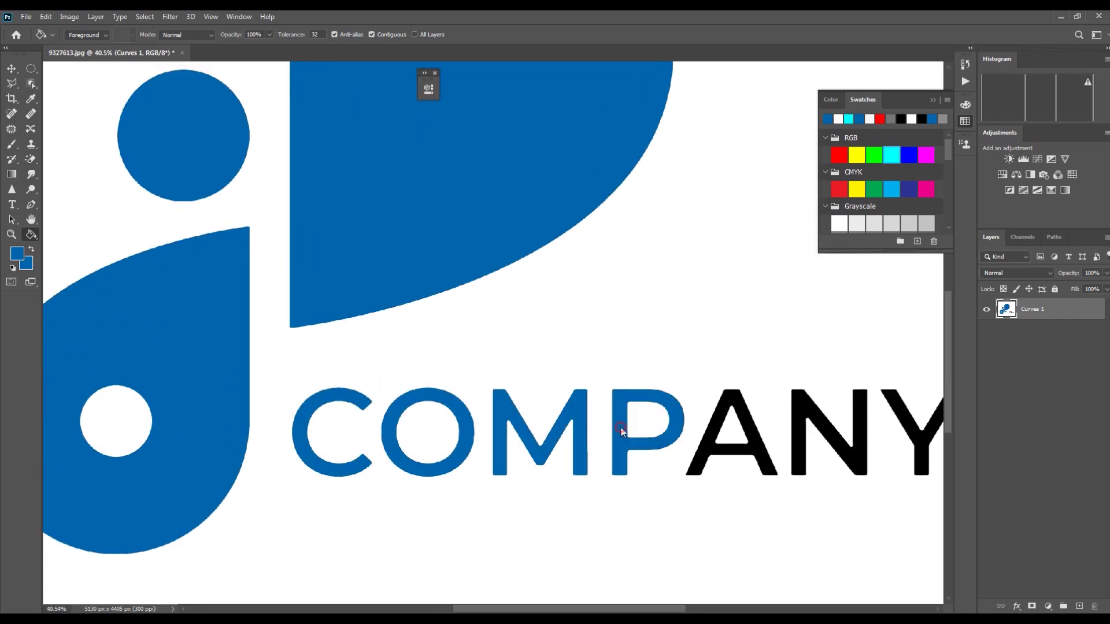
click(716, 425)
click(799, 411)
click(894, 406)
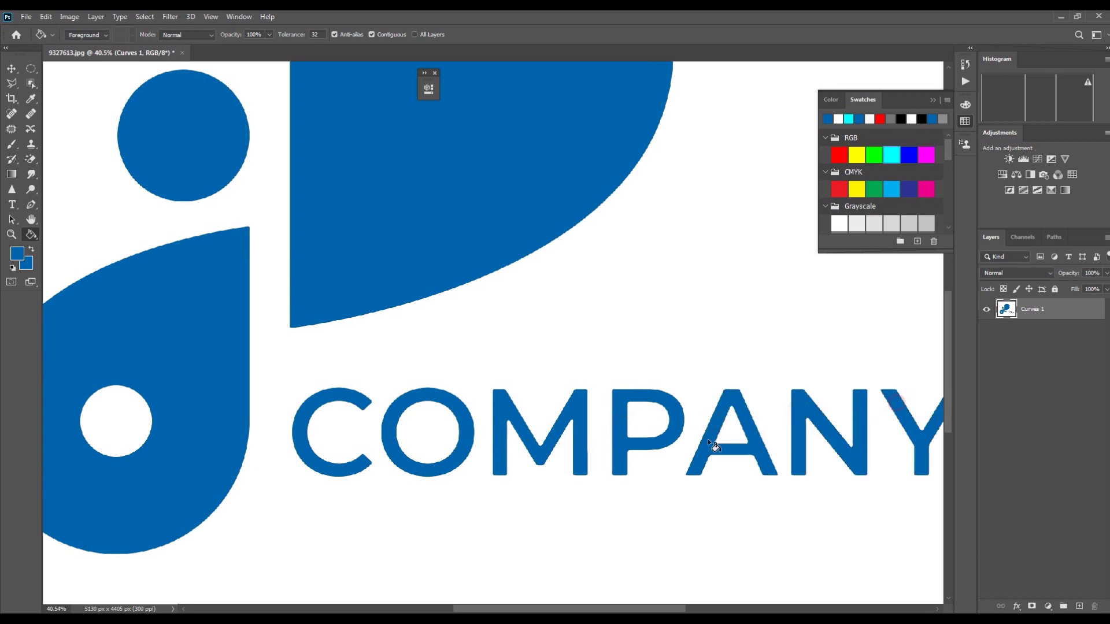
Examine the recoloured logo from the pixel edges of the letter M out to the whole image, and collapse the swatches
scroll(549, 435, up, 10)
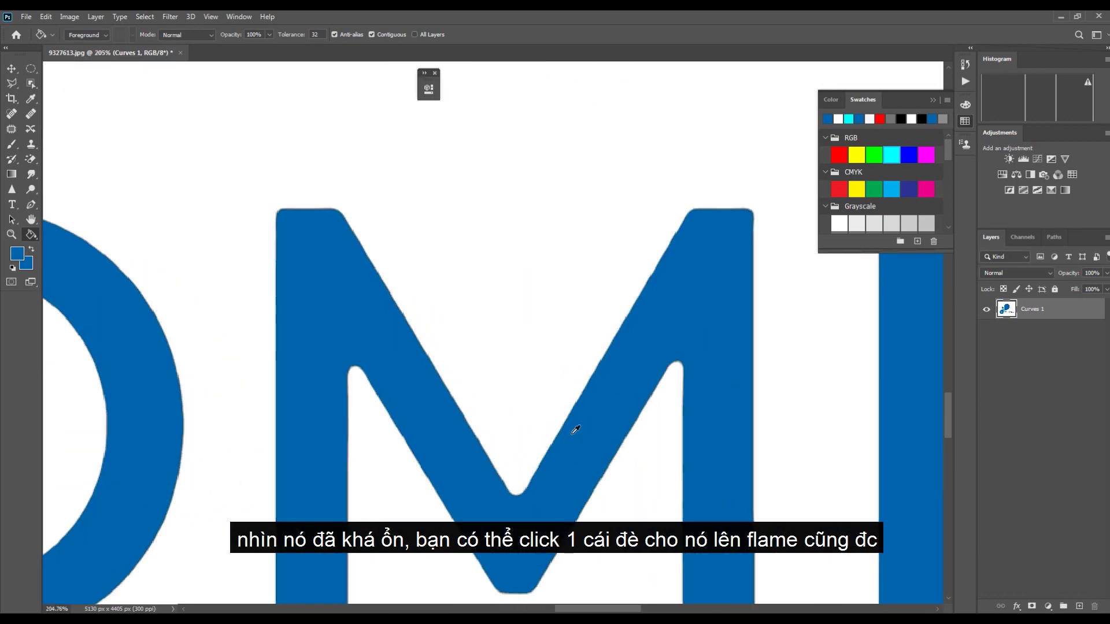
scroll(564, 441, up, 7)
scroll(549, 446, up, 3)
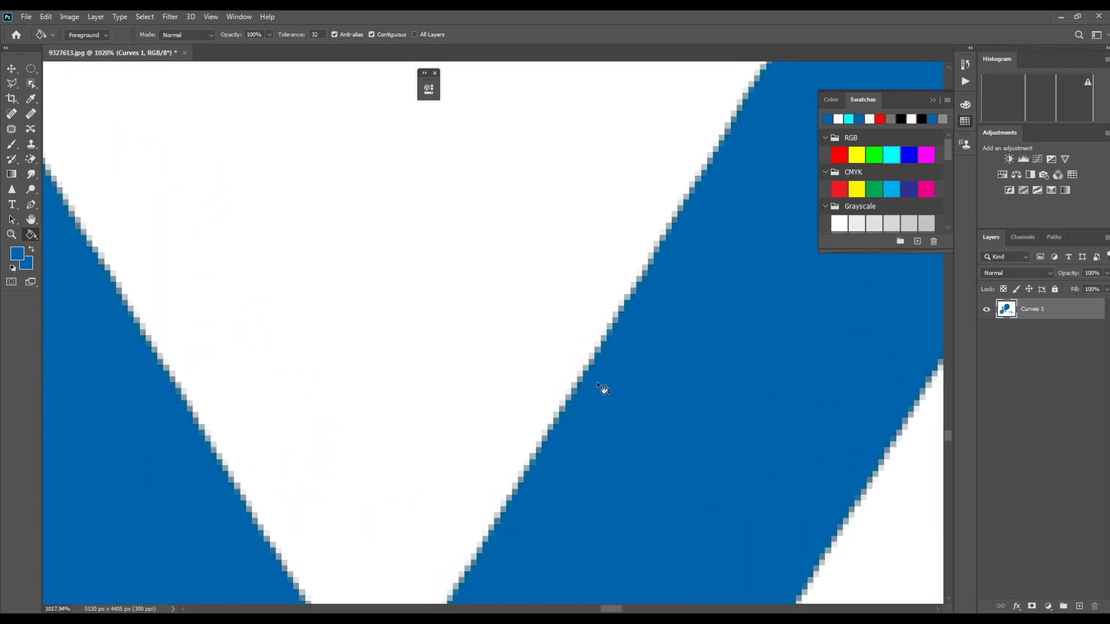
scroll(607, 383, up, 5)
scroll(543, 379, down, 5)
scroll(544, 380, down, 6)
scroll(696, 416, up, 5)
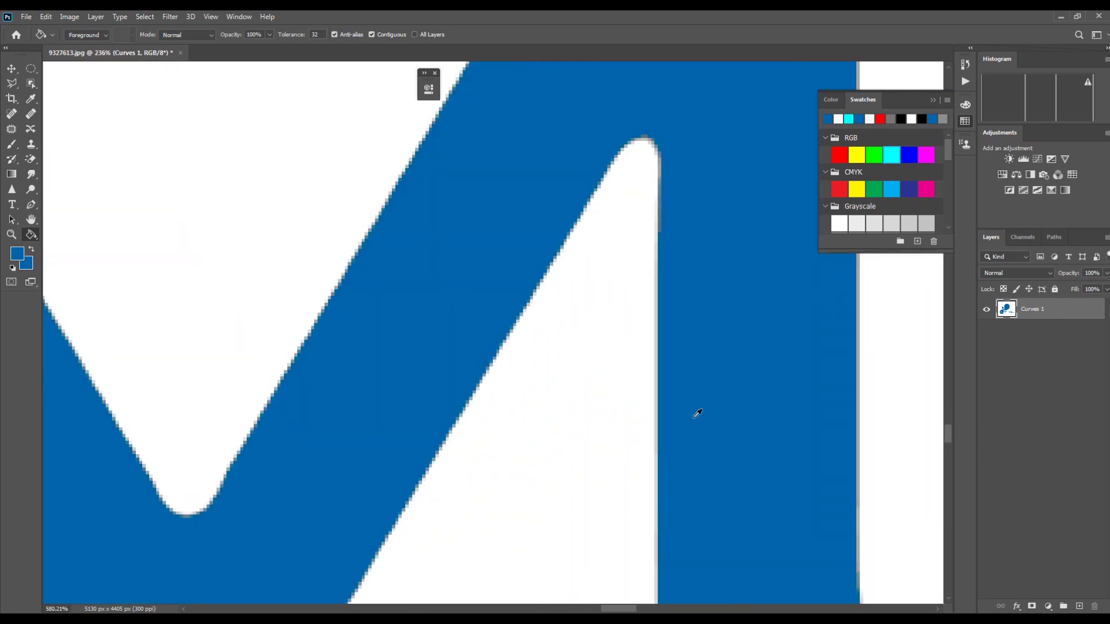
scroll(630, 432, up, 4)
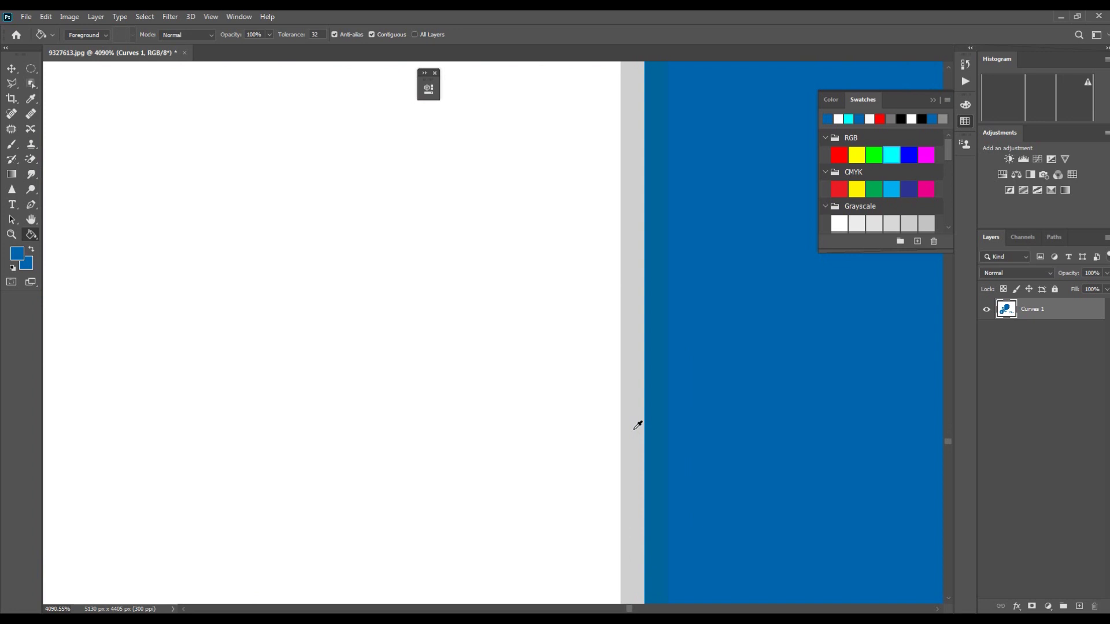
scroll(631, 424, down, 8)
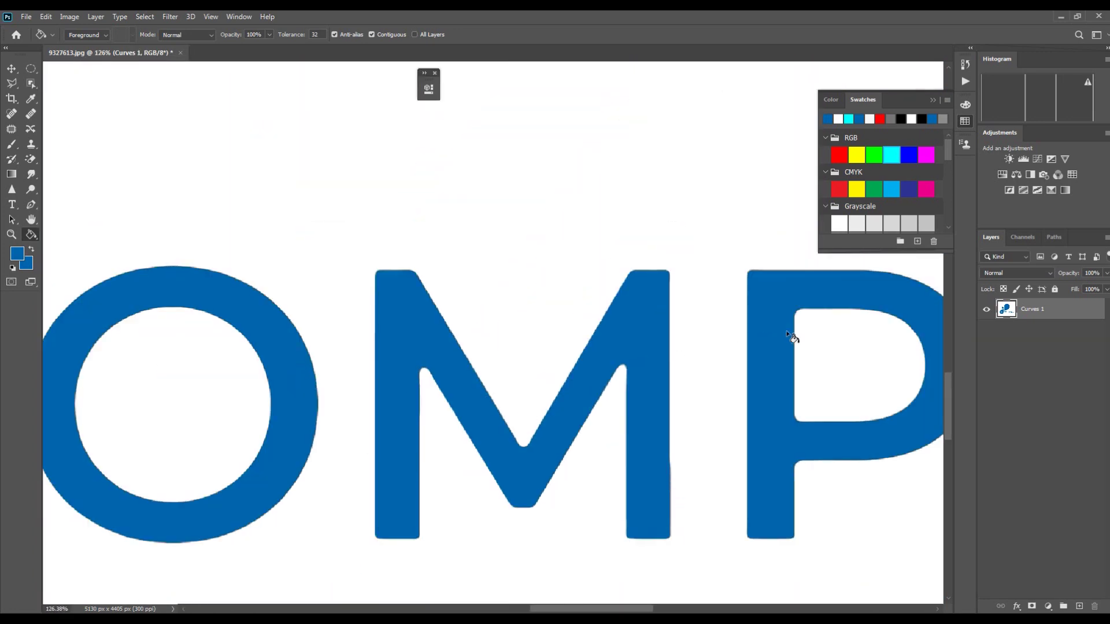
scroll(774, 335, down, 2)
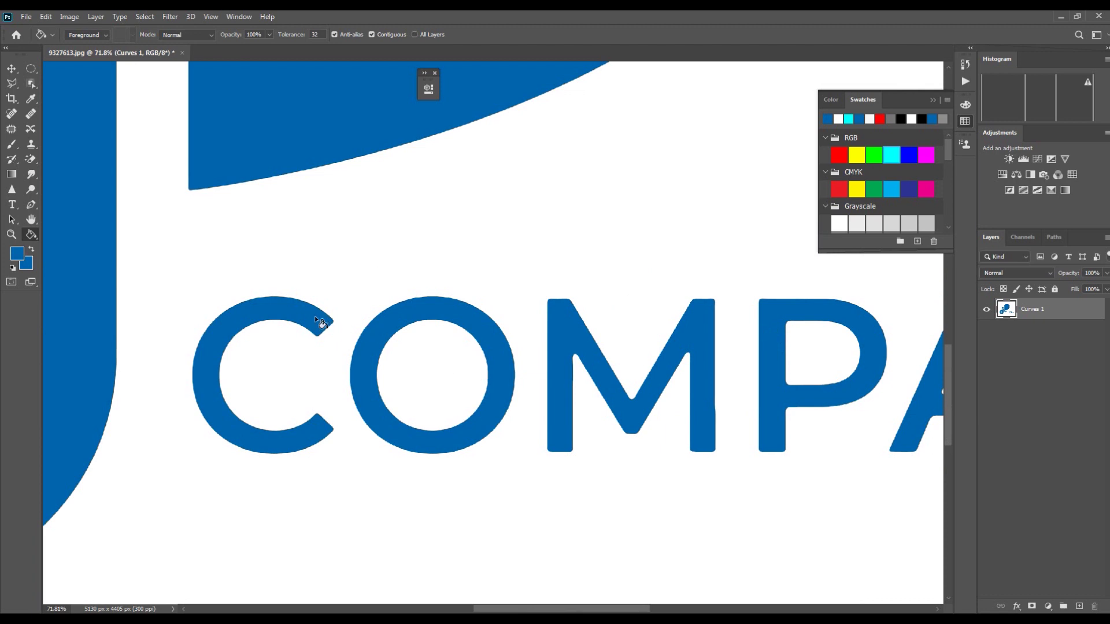
scroll(736, 324, down, 3)
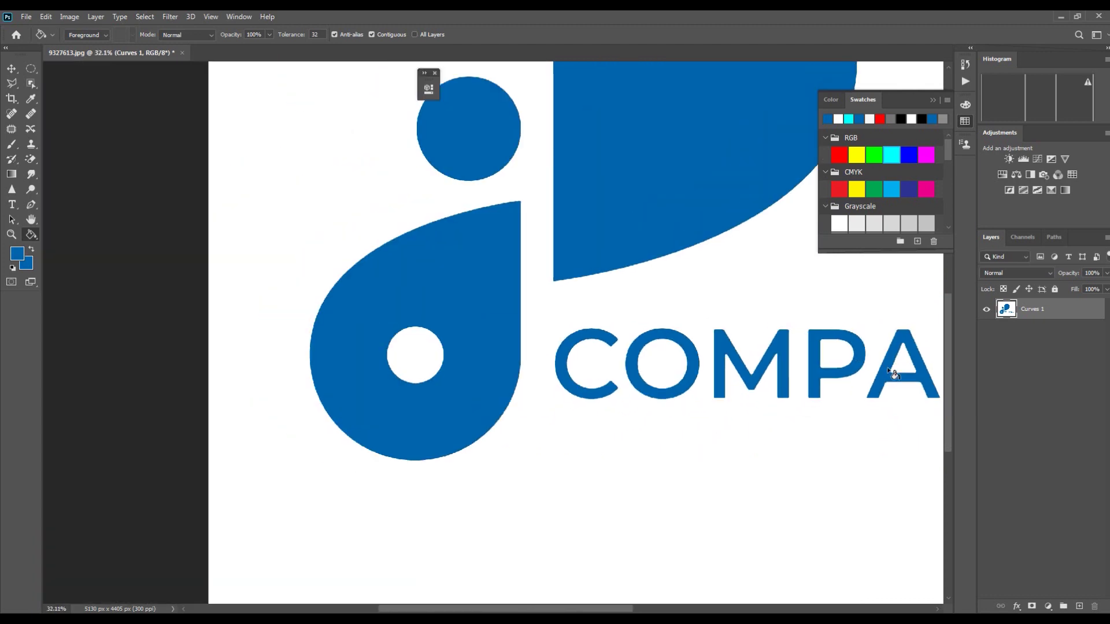
scroll(890, 372, down, 2)
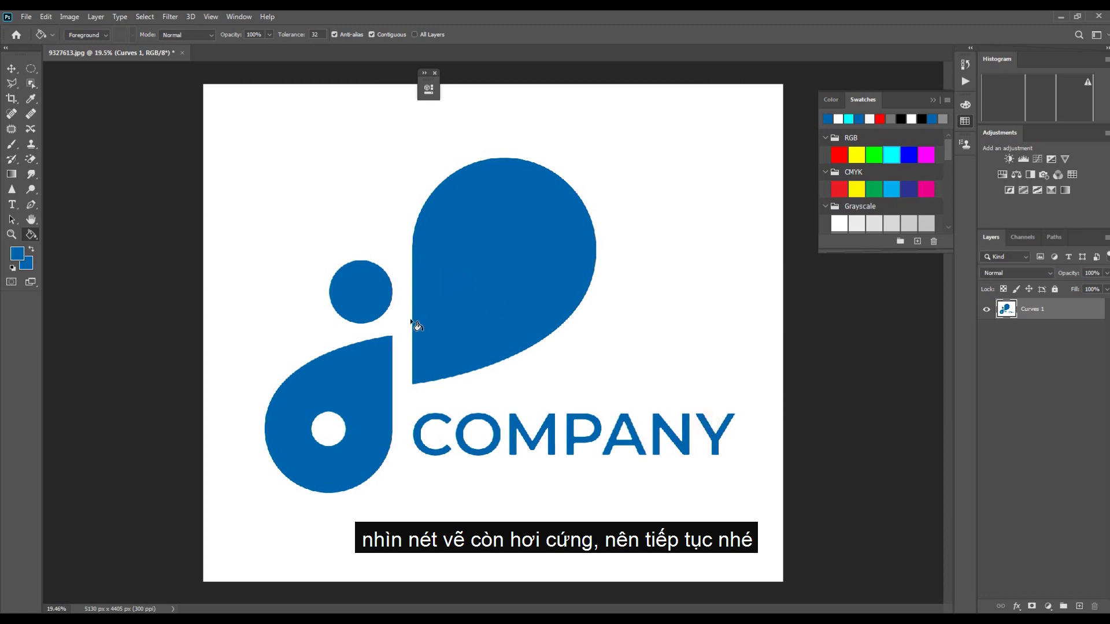
click(366, 279)
scroll(708, 399, down, 2)
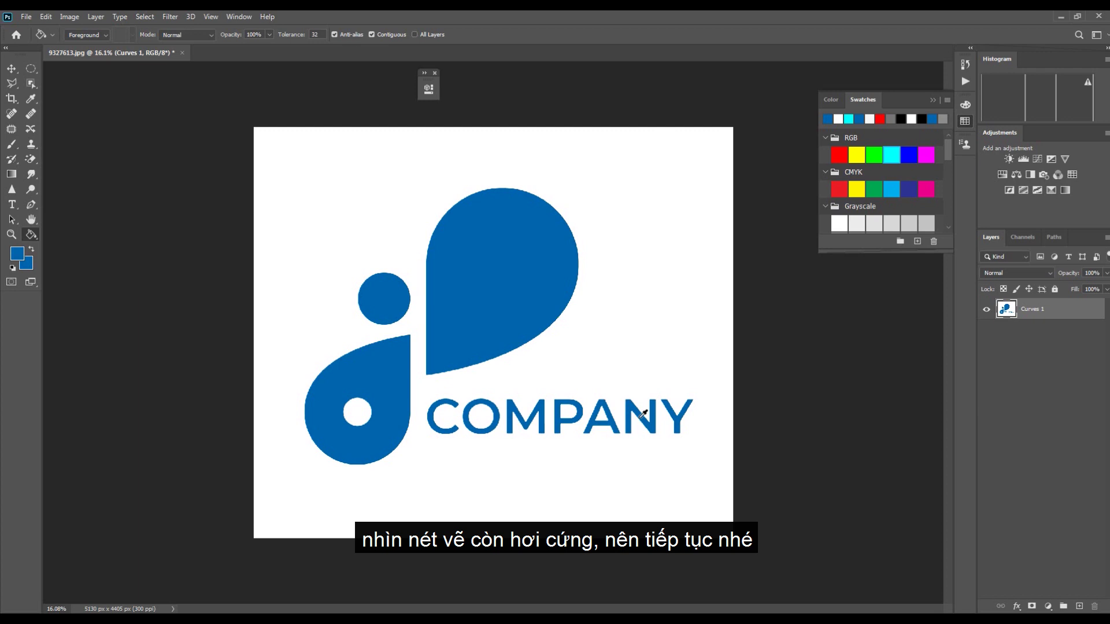
scroll(635, 431, up, 5)
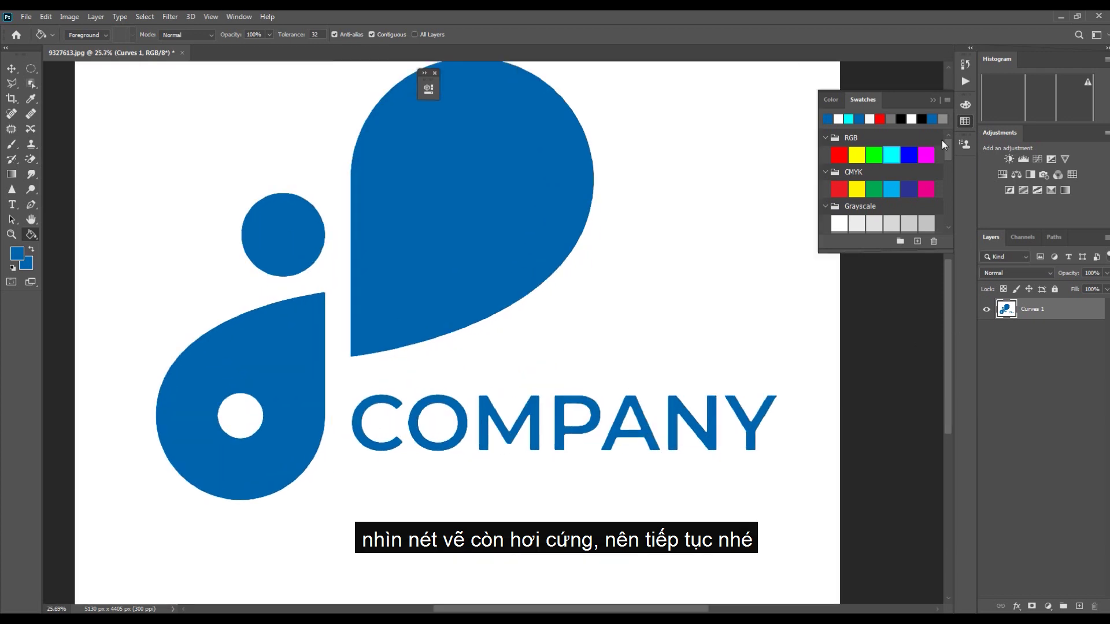
click(931, 101)
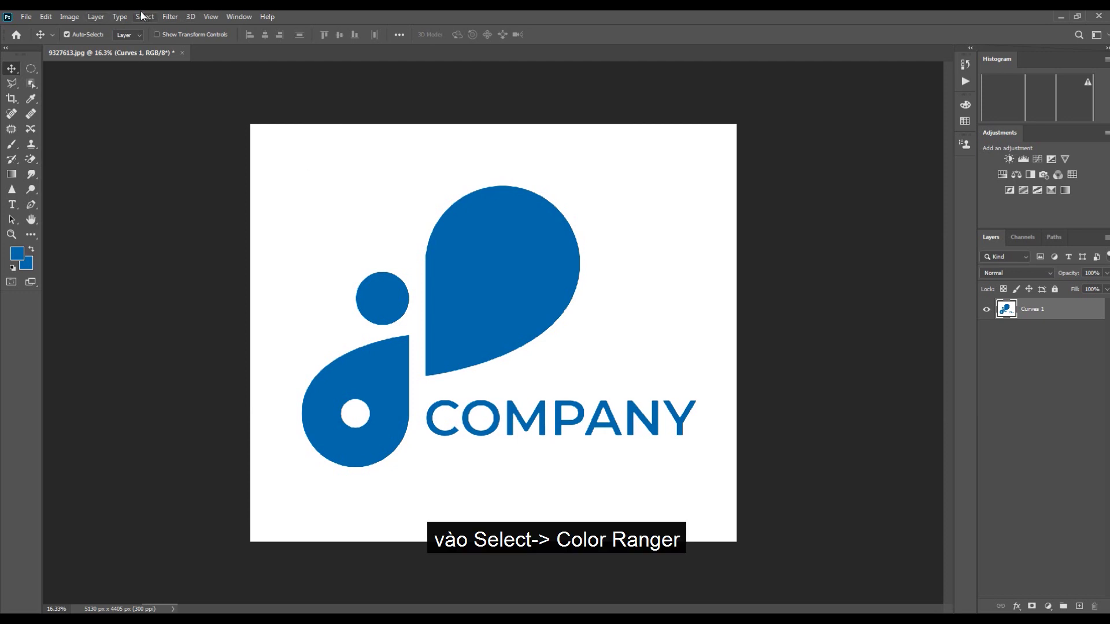
Select the blue logo shapes and lettering with an inverted Color Range selection of the white background, Fuzziness about 98
click(144, 16)
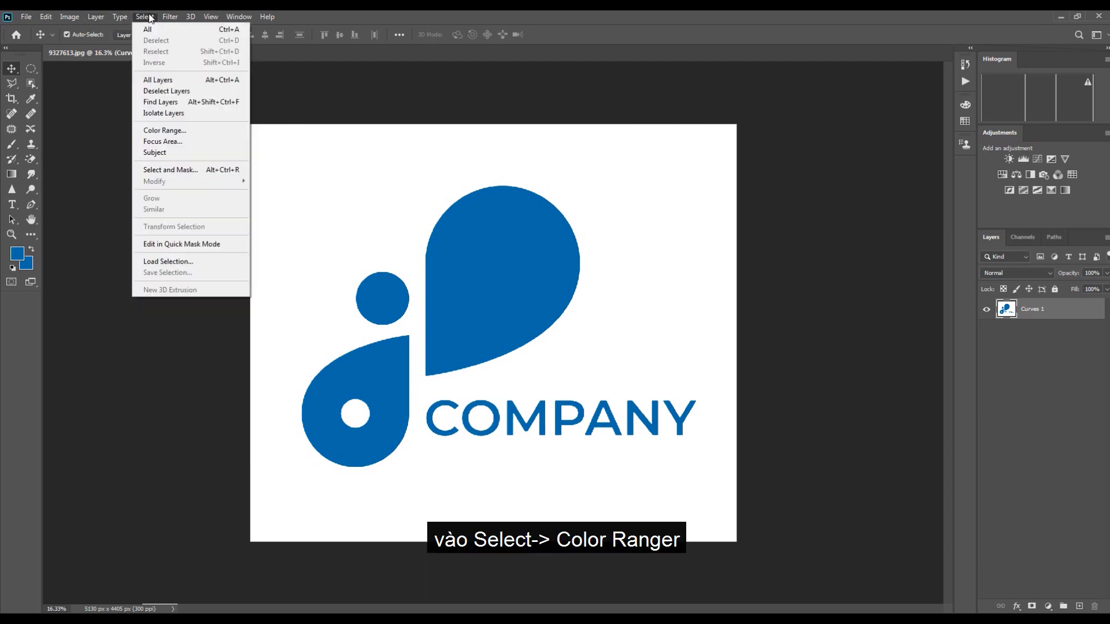
click(174, 131)
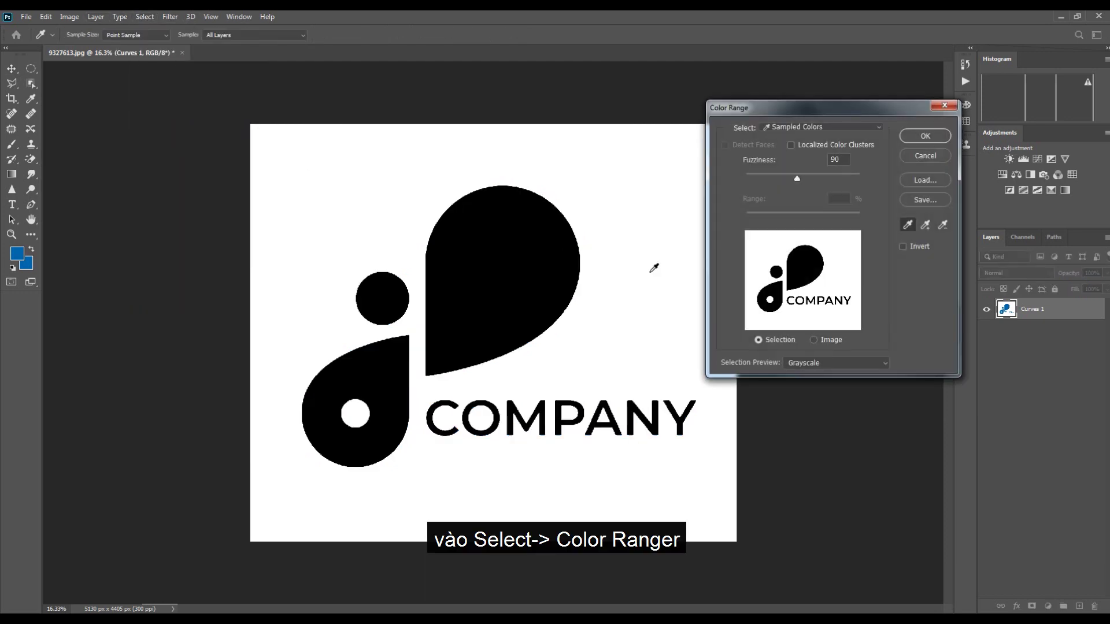
scroll(549, 364, up, 3)
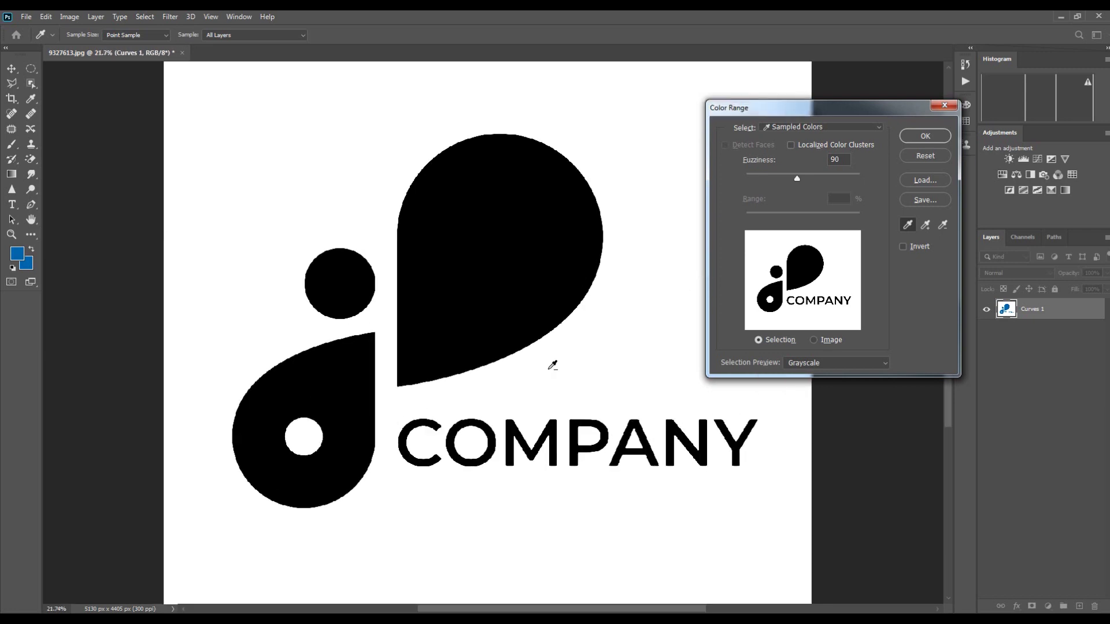
click(903, 246)
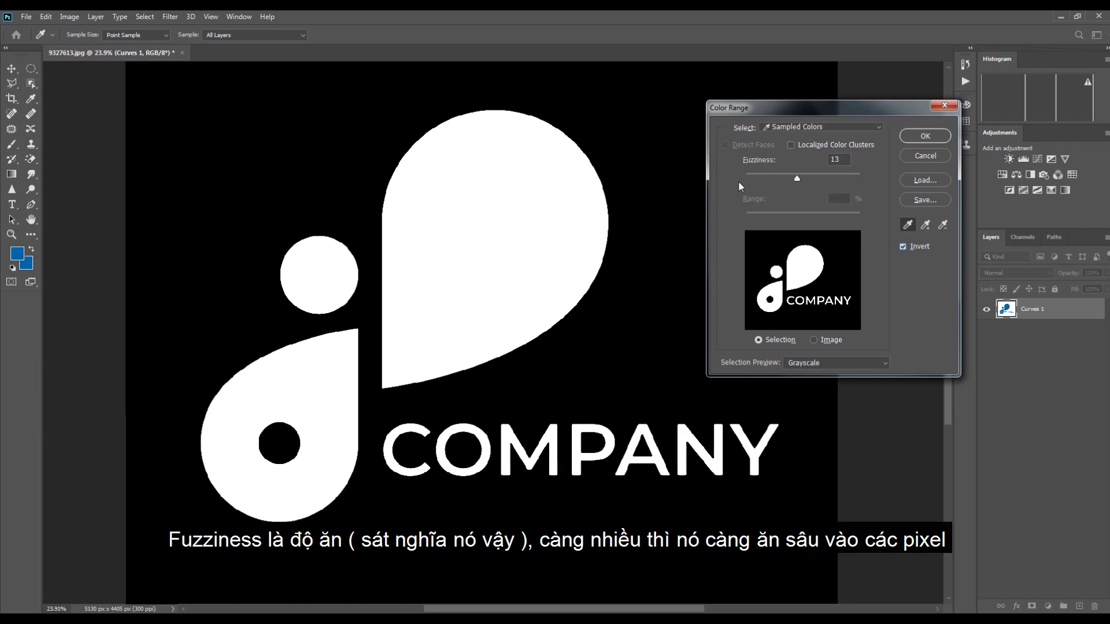
mouse_move(797, 179)
mouse_down()
mouse_move(655, 190)
mouse_move(820, 191)
mouse_move(742, 192)
mouse_move(802, 198)
mouse_up()
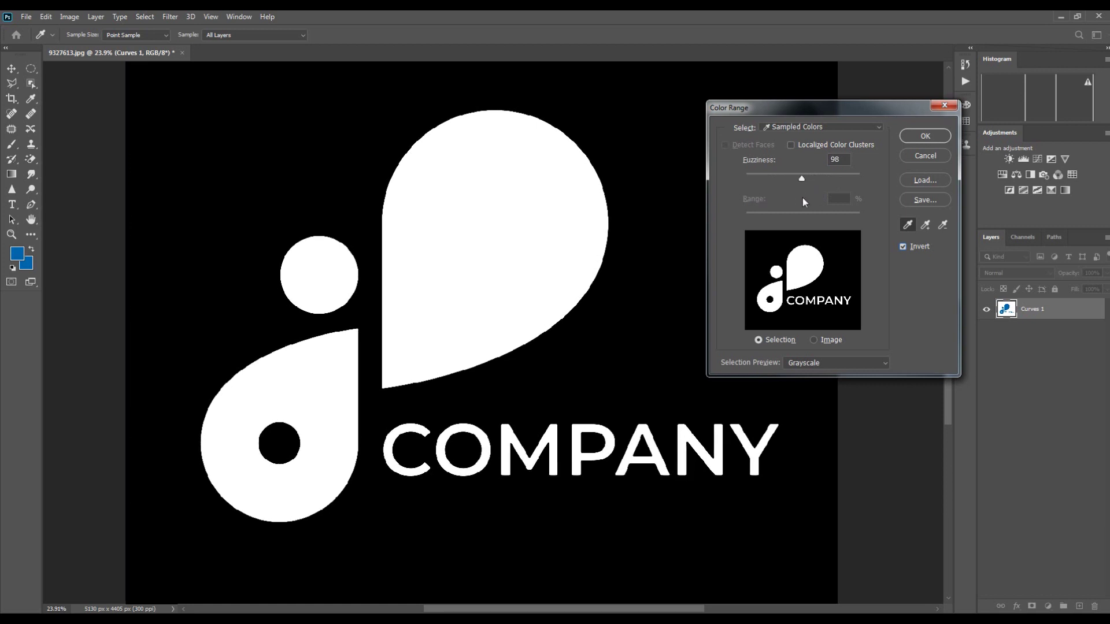
mouse_move(802, 197)
mouse_down()
mouse_move(813, 197)
mouse_move(803, 204)
mouse_up()
click(923, 136)
key(v)
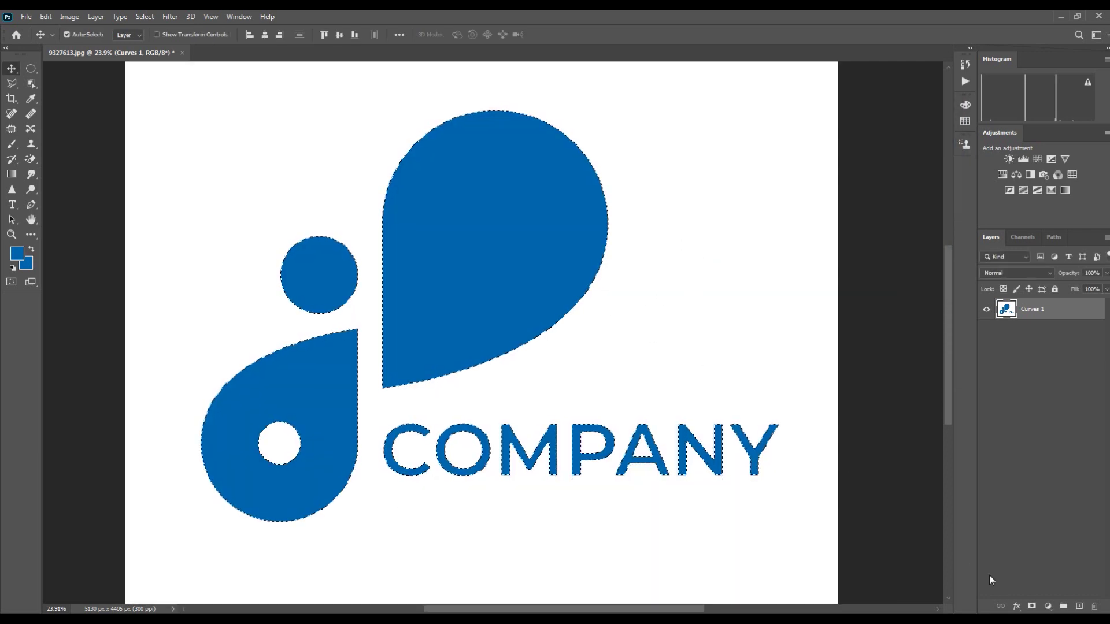
Add a layer mask from the selection to cut out the white background, and inspect the edges of the lettering
click(1032, 606)
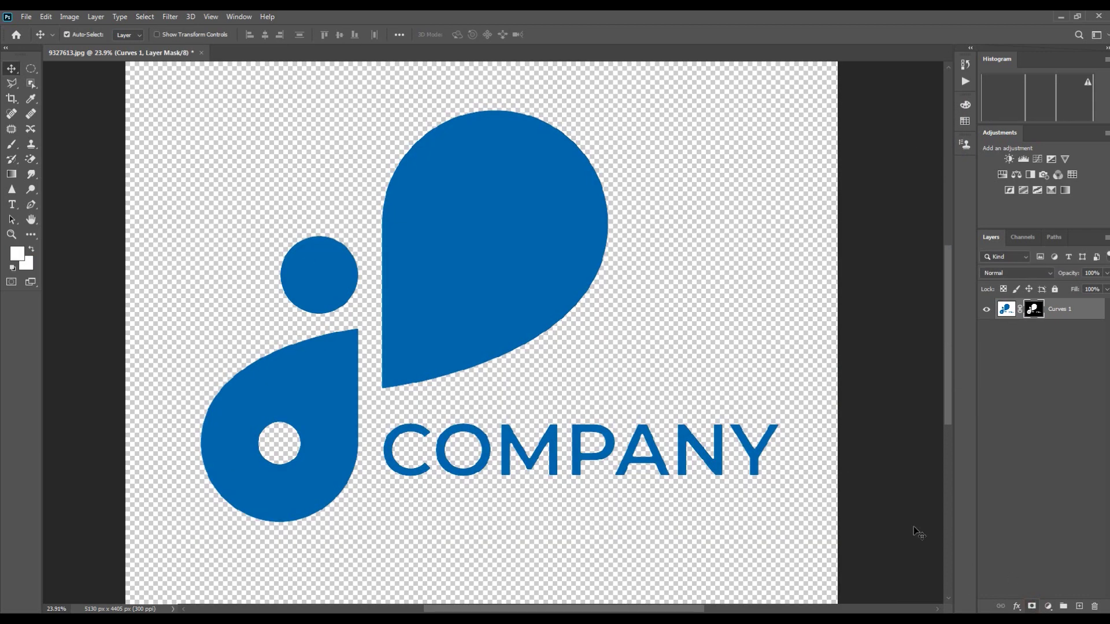
scroll(452, 479, up, 5)
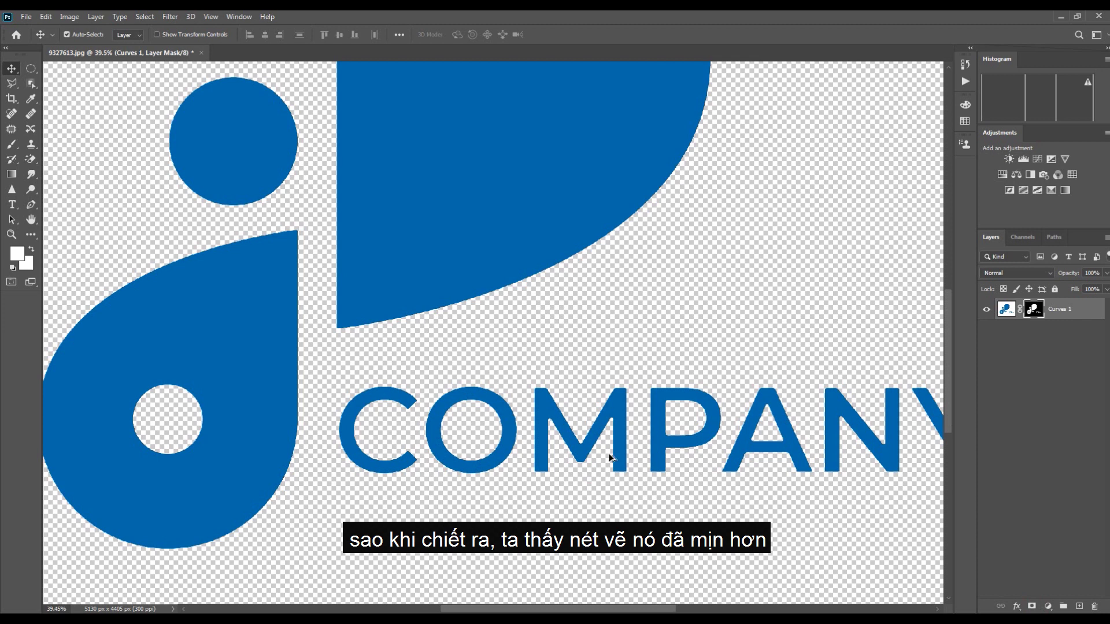
scroll(609, 457, up, 6)
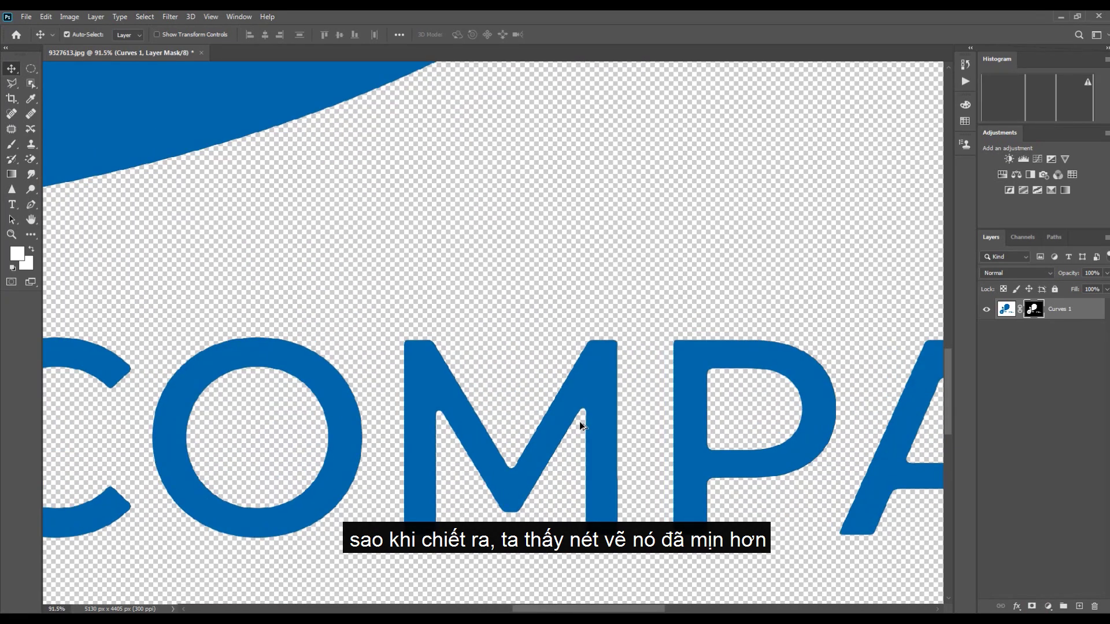
scroll(580, 426, down, 10)
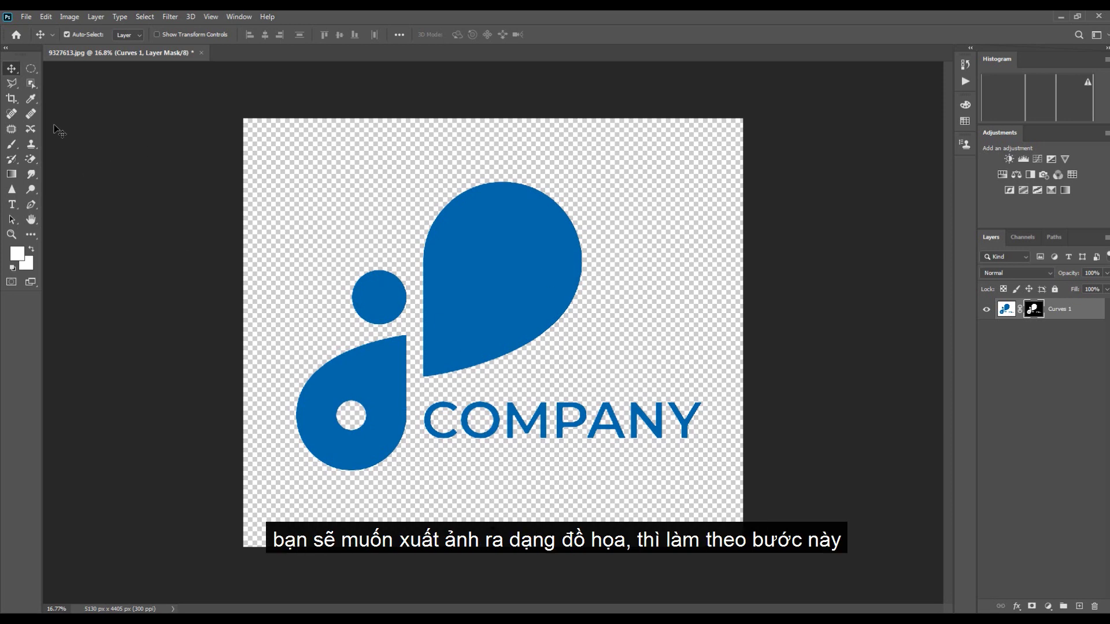
Load the layer mask as a selection and convert it to a work path at the offered tolerance
click(31, 83)
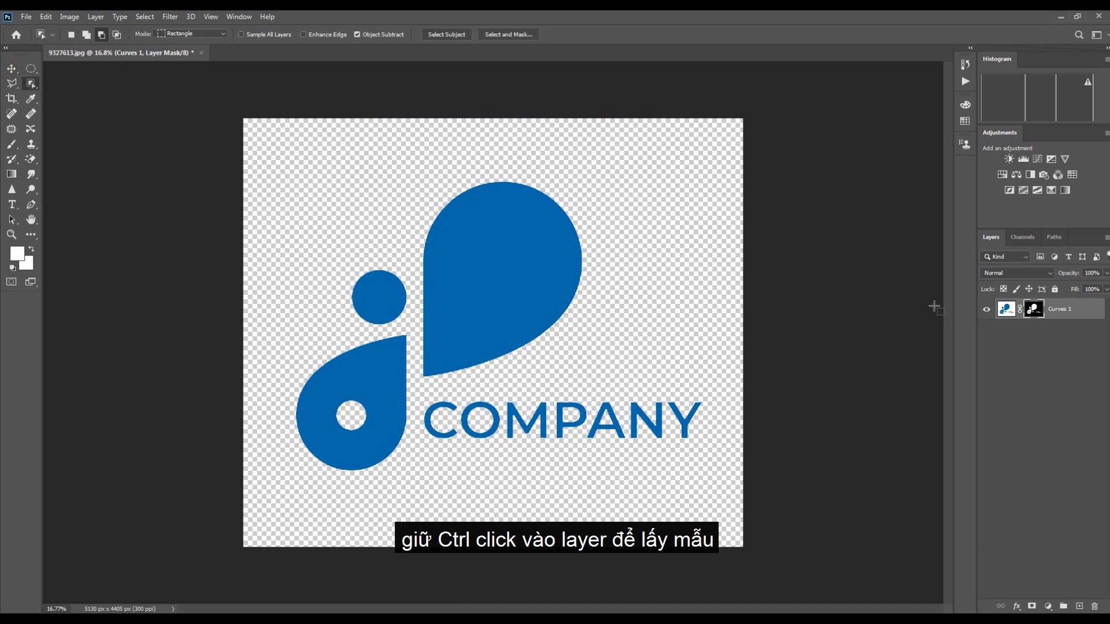
ctrl+click(1035, 312)
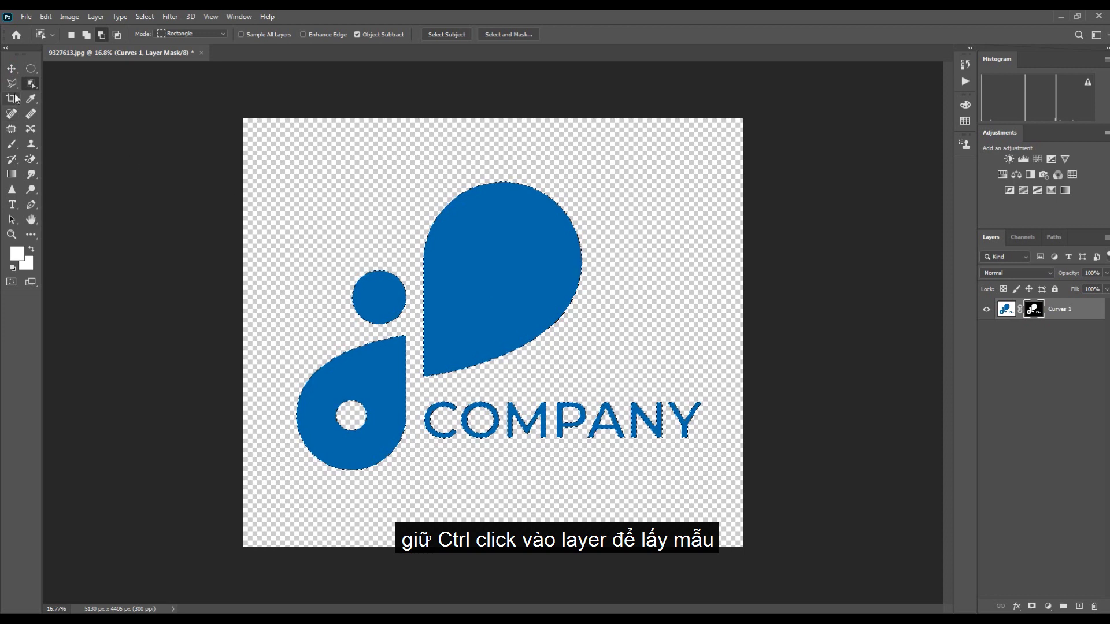
right_click(505, 258)
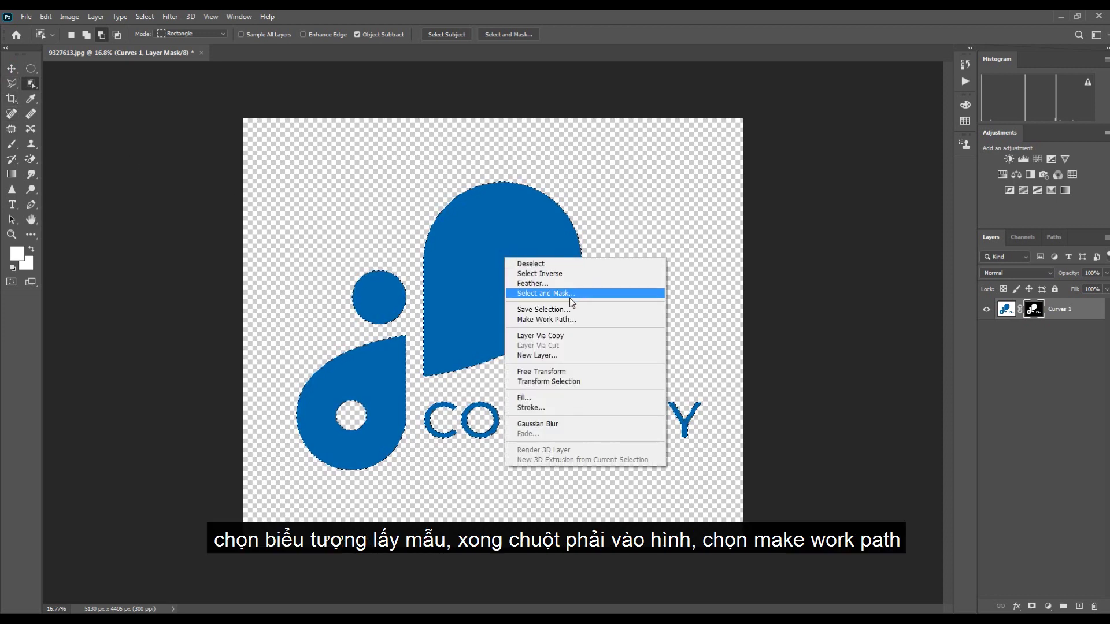
click(556, 321)
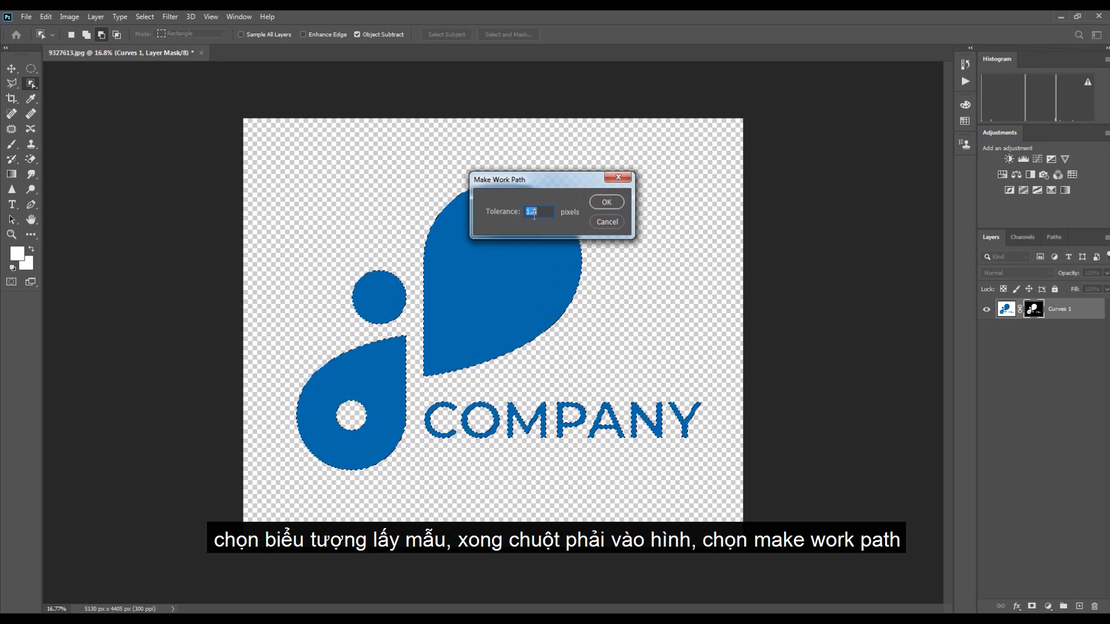
click(606, 202)
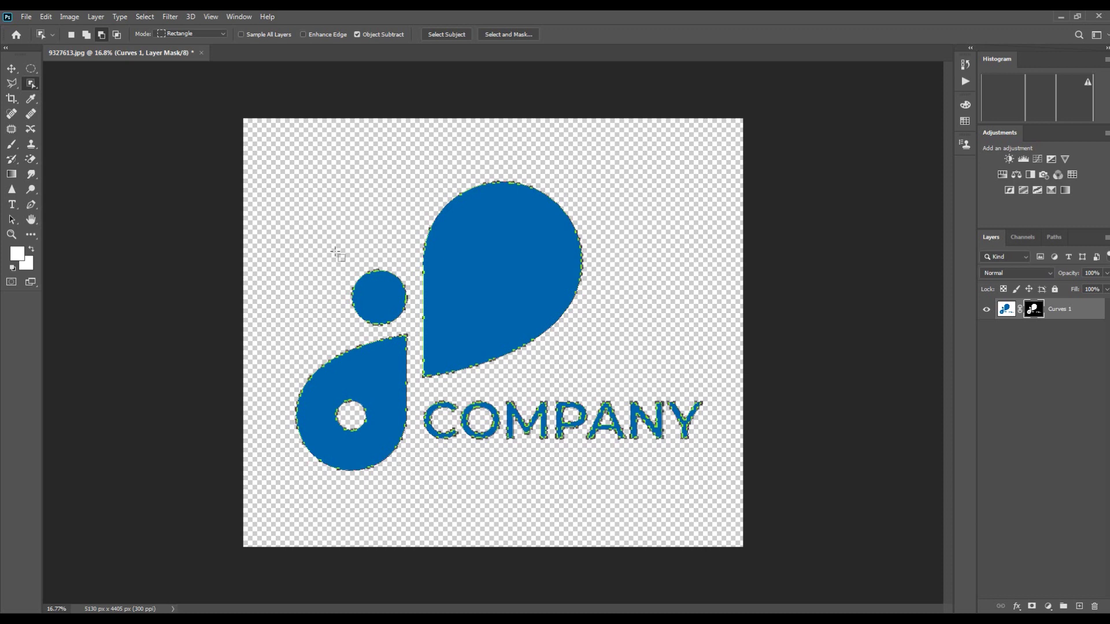
Use the Direct Selection Tool to create a vector mask on the logo layer from the work path
click(12, 221)
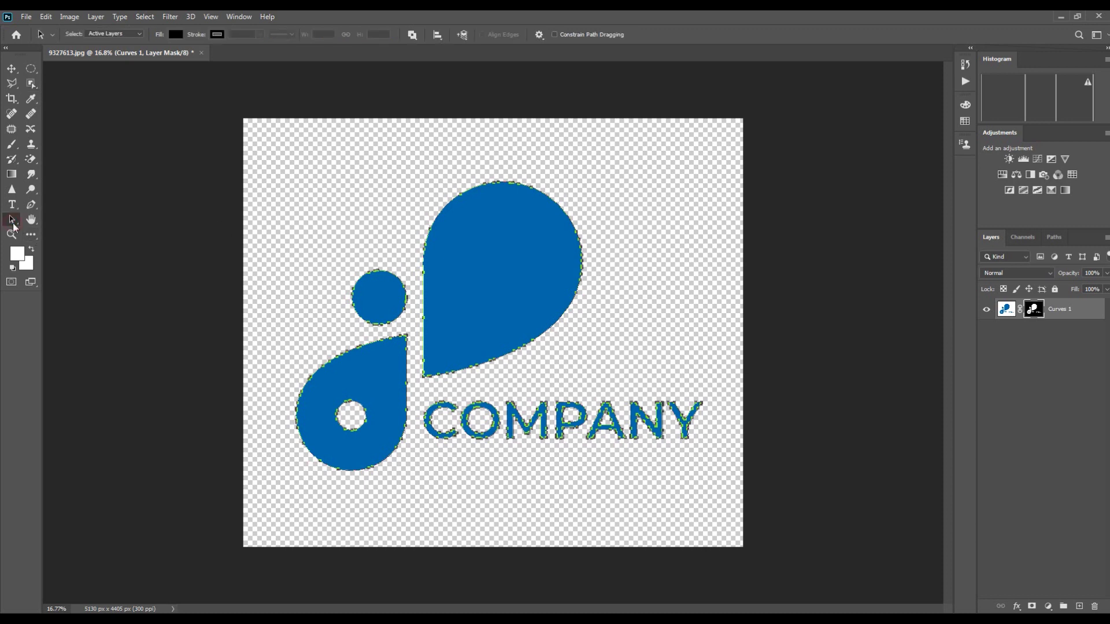
right_click(14, 226)
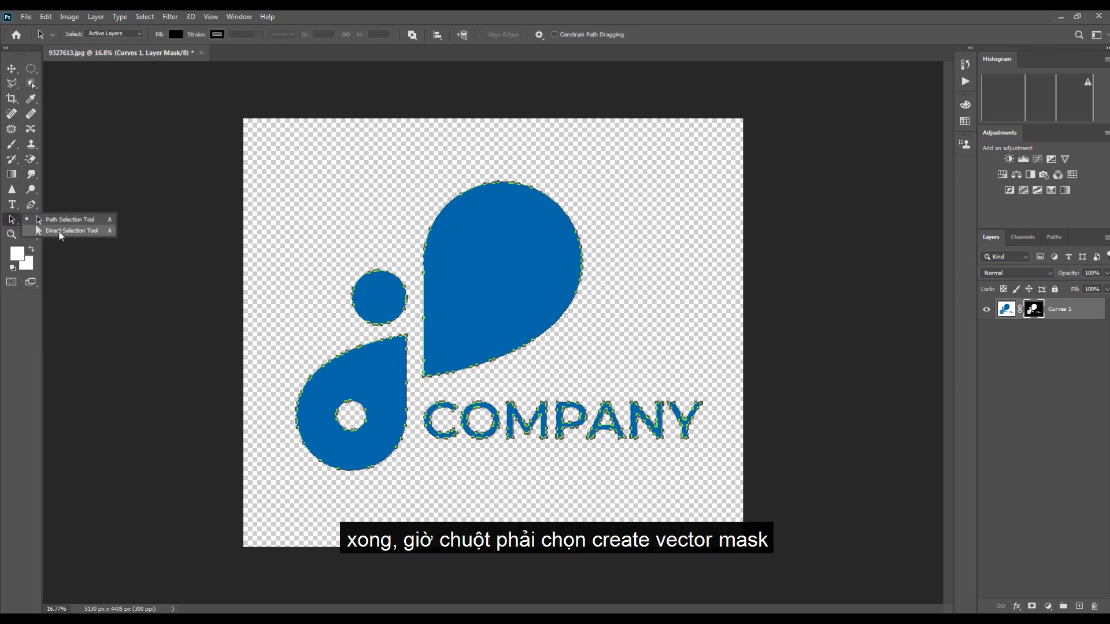
click(59, 231)
right_click(461, 263)
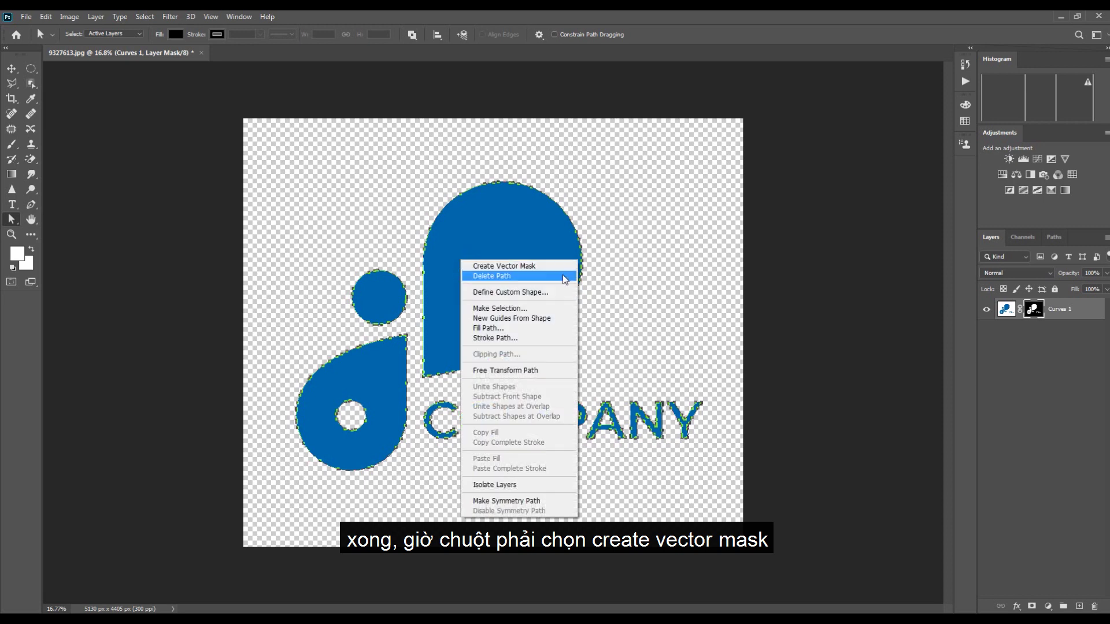
click(538, 273)
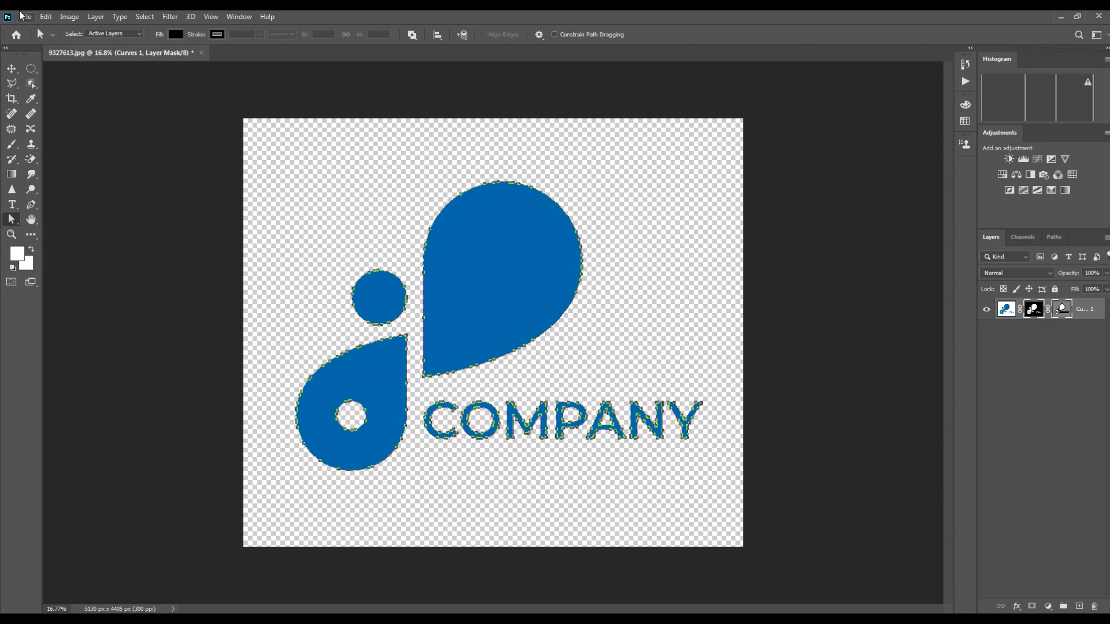
Save the logo as Photoshop EPS file 9327613 in Downloads, with TIFF (8 bits/pixel) preview, ASCII85 encoding and vector data included
click(23, 16)
click(49, 157)
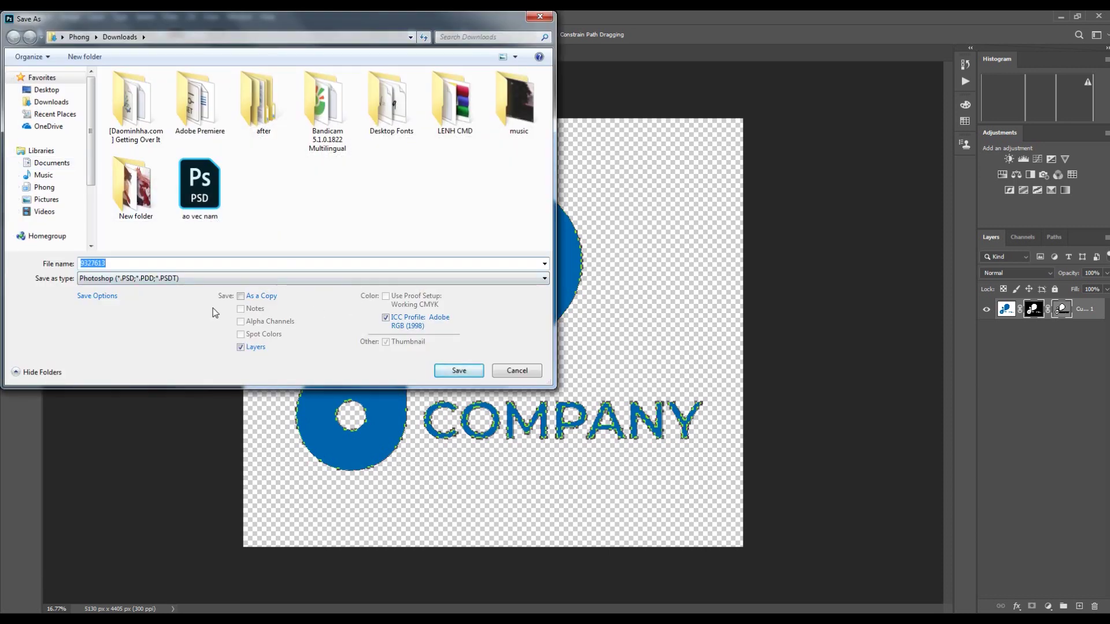
click(190, 278)
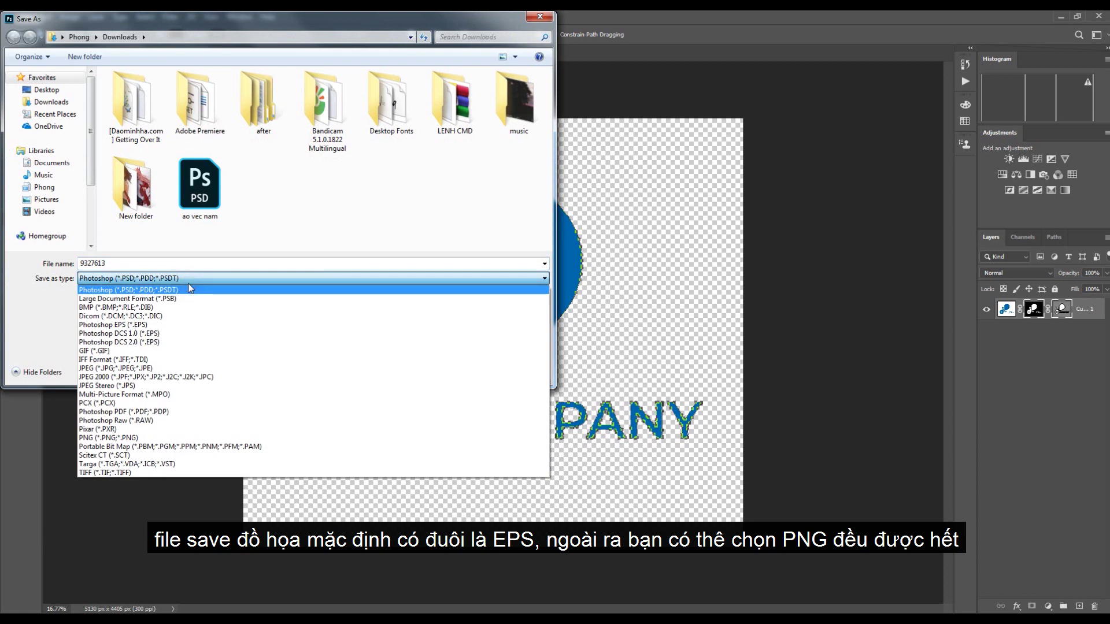
click(128, 328)
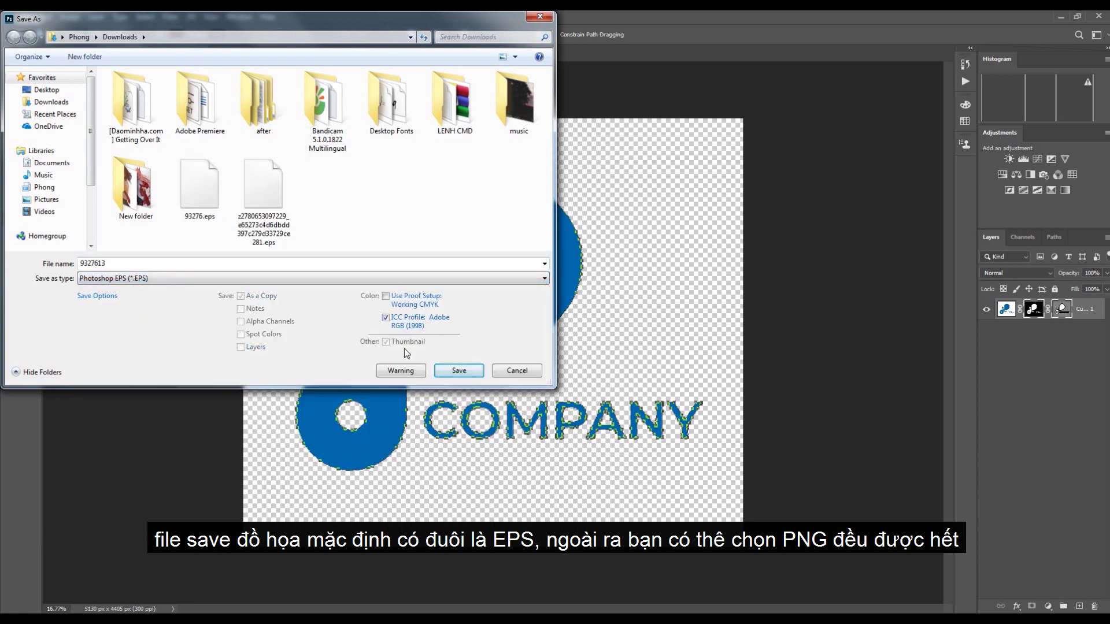
click(455, 371)
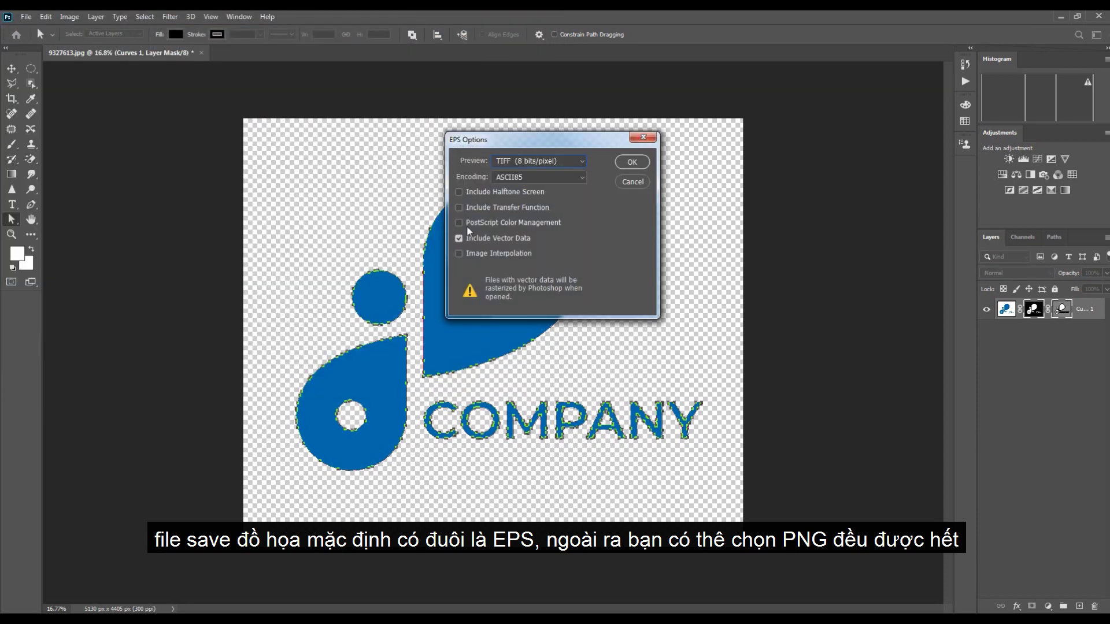
click(631, 162)
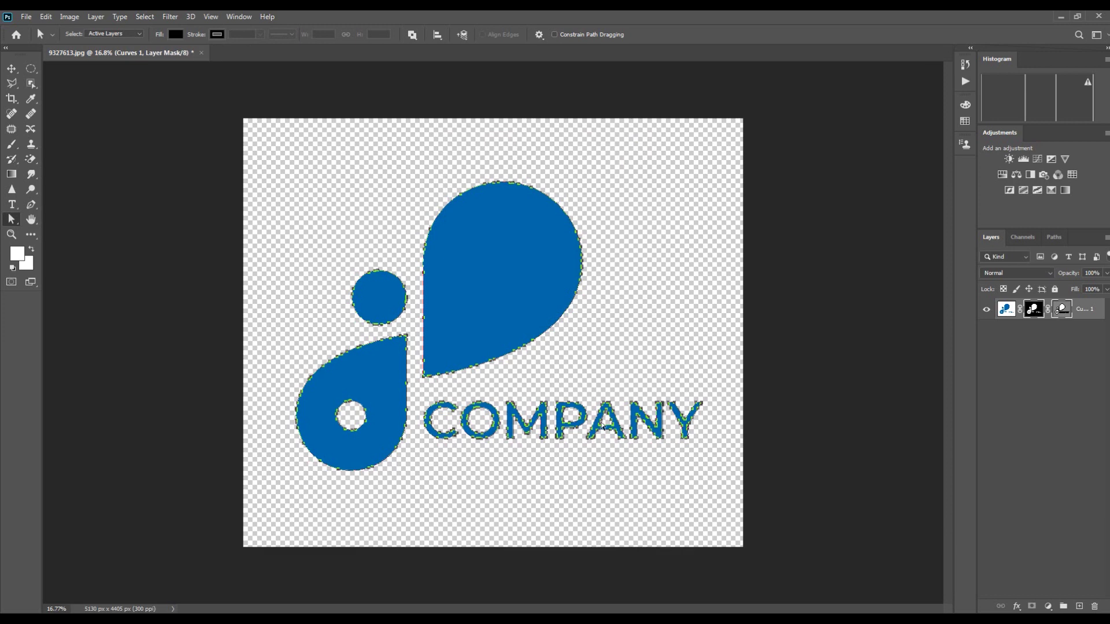
Open 9327613.eps from Downloads, rasterizing it at 5130 x 4405 pixels, 300 pixels/inch, in CMYK Color
click(27, 18)
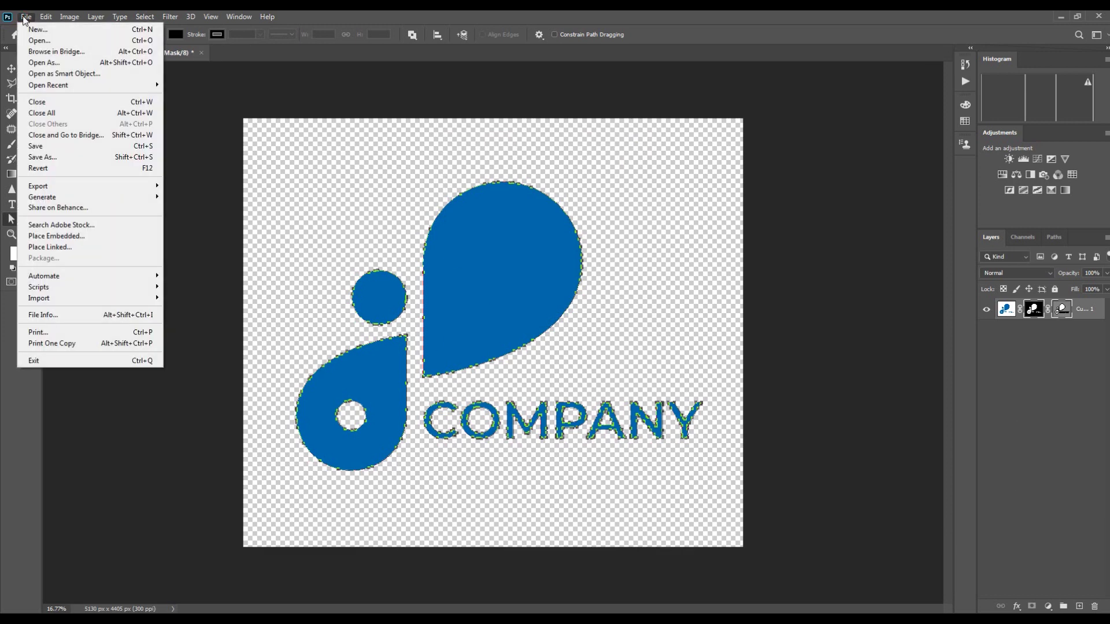
click(39, 40)
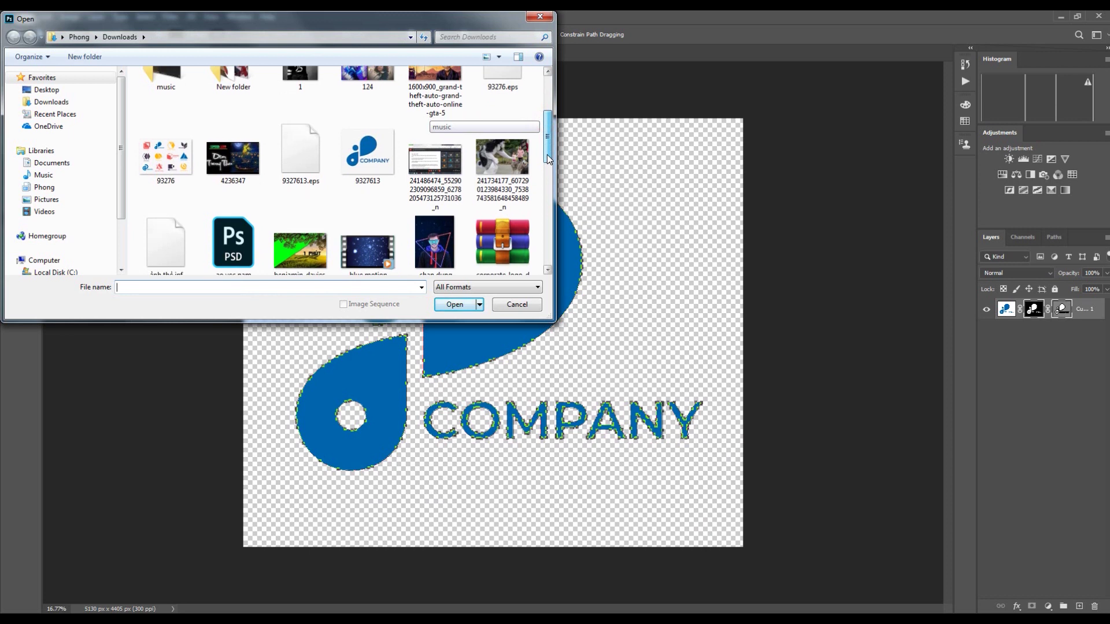
drag(549, 159, 548, 166)
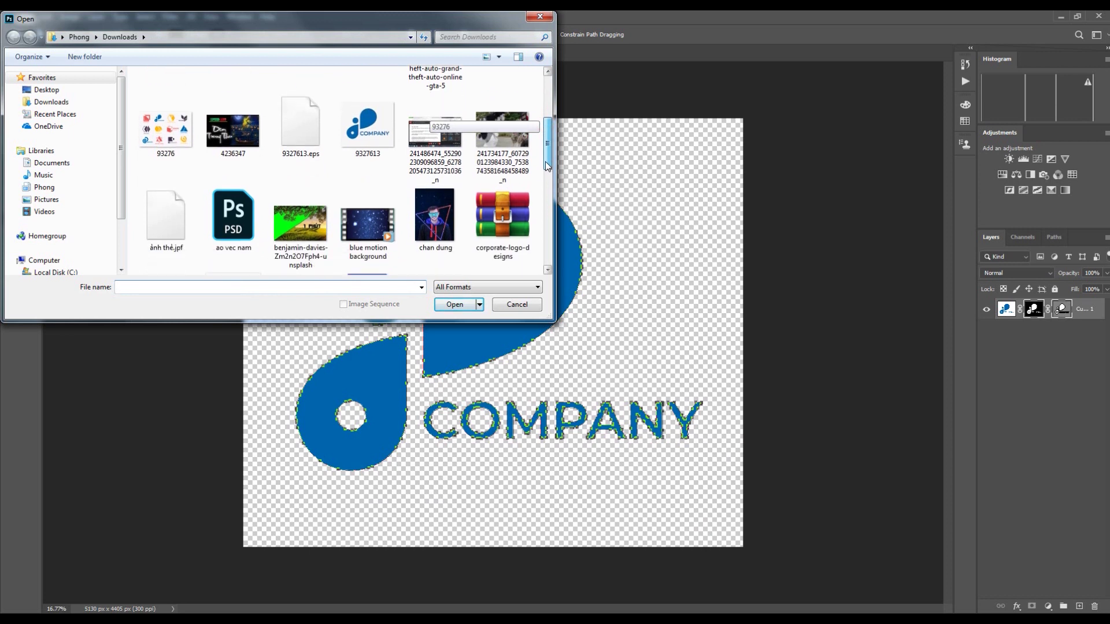
click(295, 133)
click(460, 308)
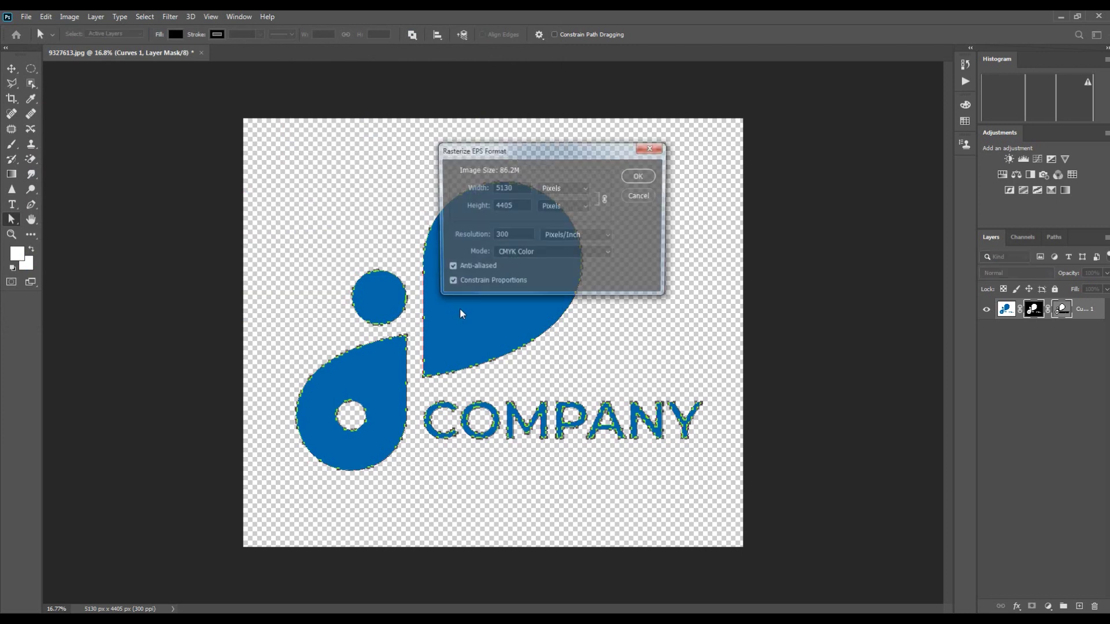
click(637, 176)
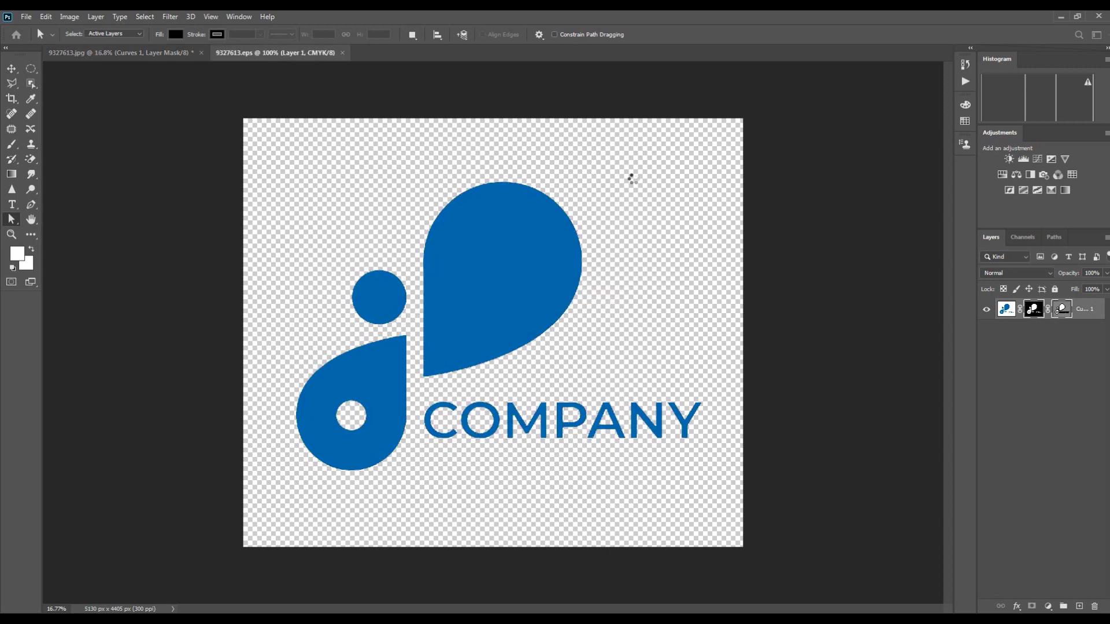
Examine the opened EPS logo, checking the edge smoothness of the word COMPANY down to pixel level
click(165, 53)
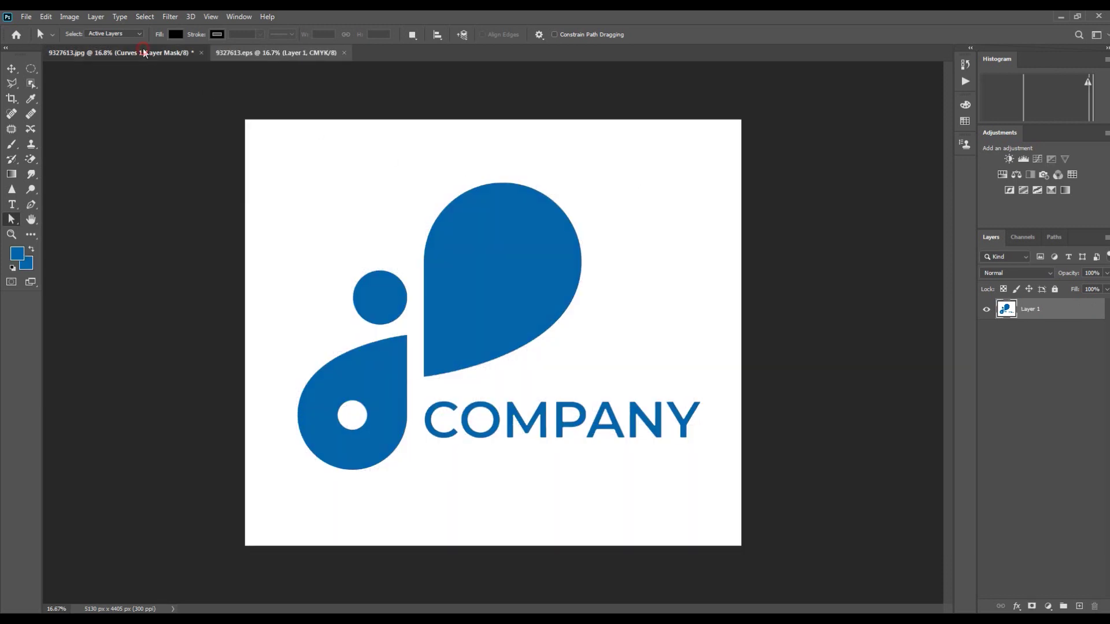
click(260, 53)
scroll(466, 242, up, 6)
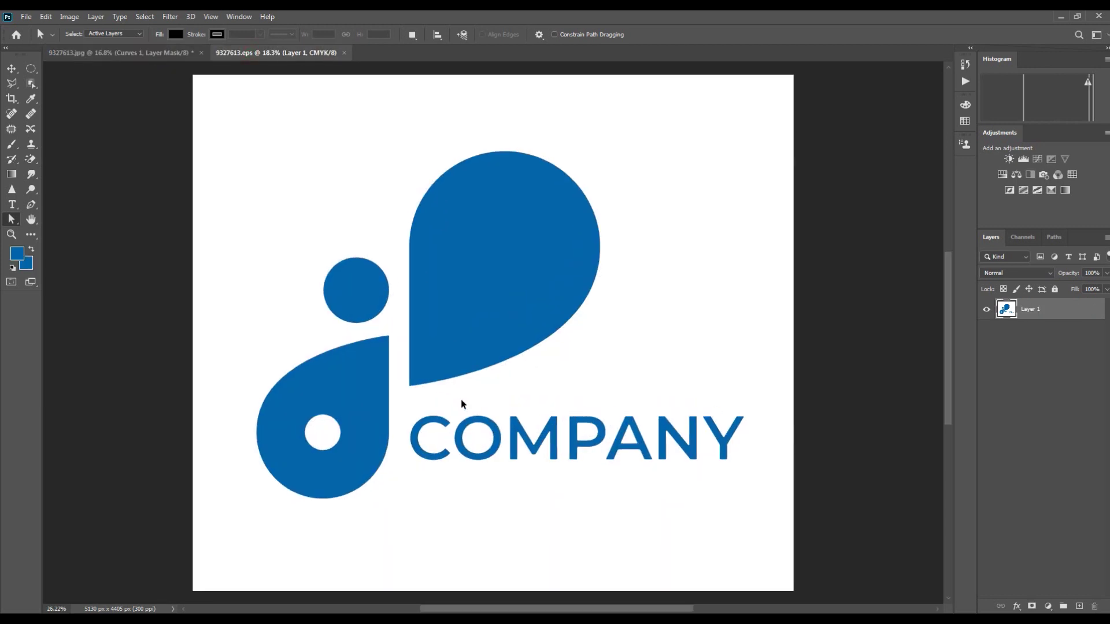
scroll(615, 448, up, 3)
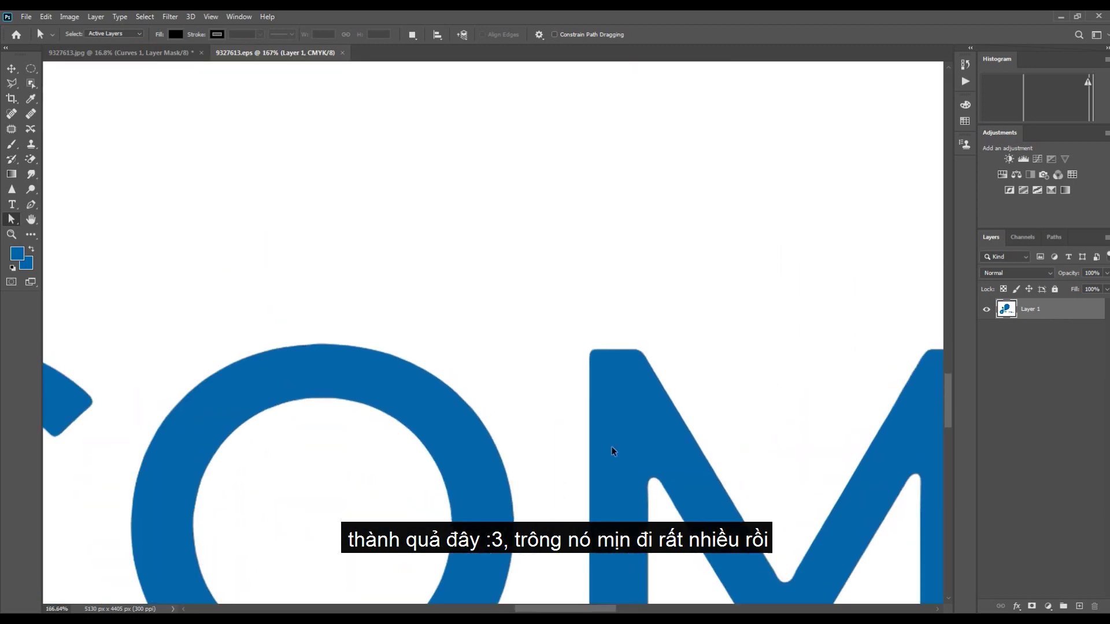
scroll(610, 452, up, 3)
scroll(454, 443, up, 8)
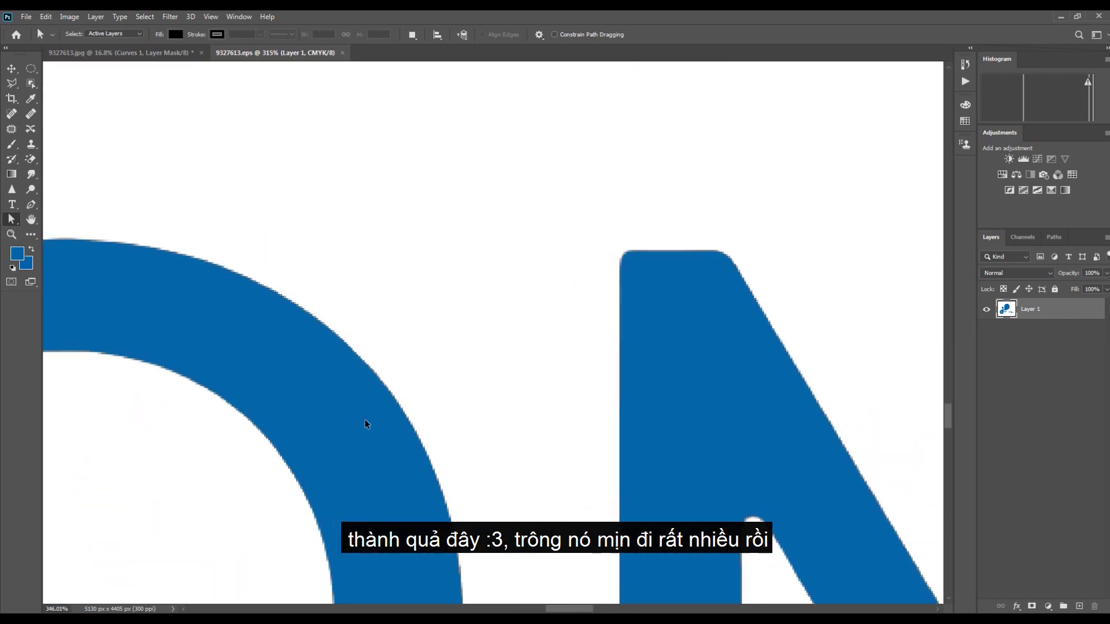
scroll(409, 411, down, 8)
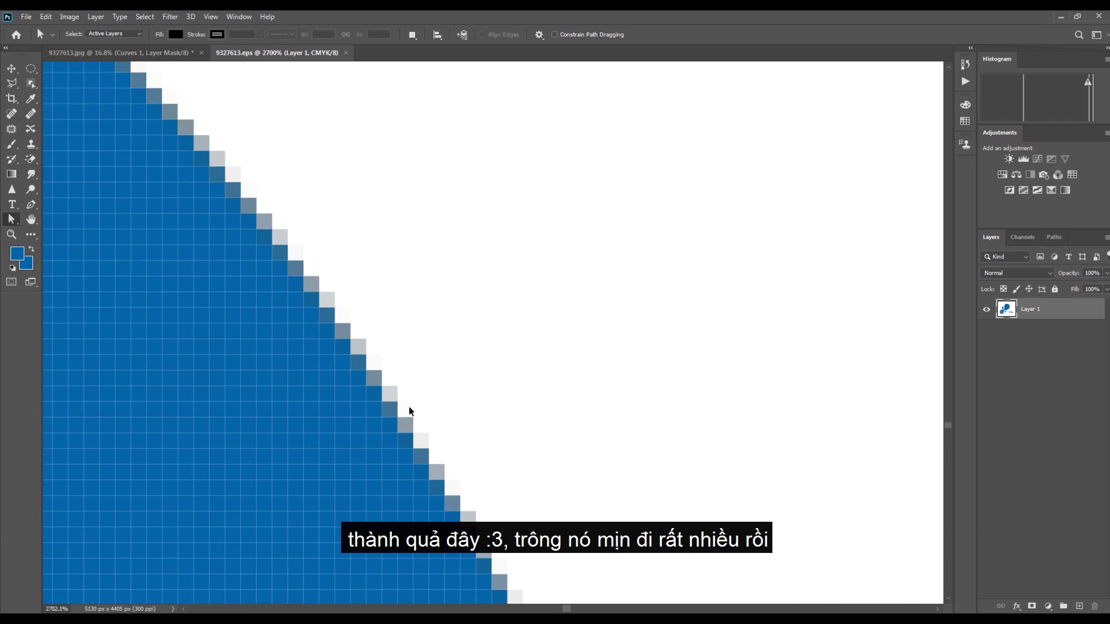
scroll(574, 433, down, 6)
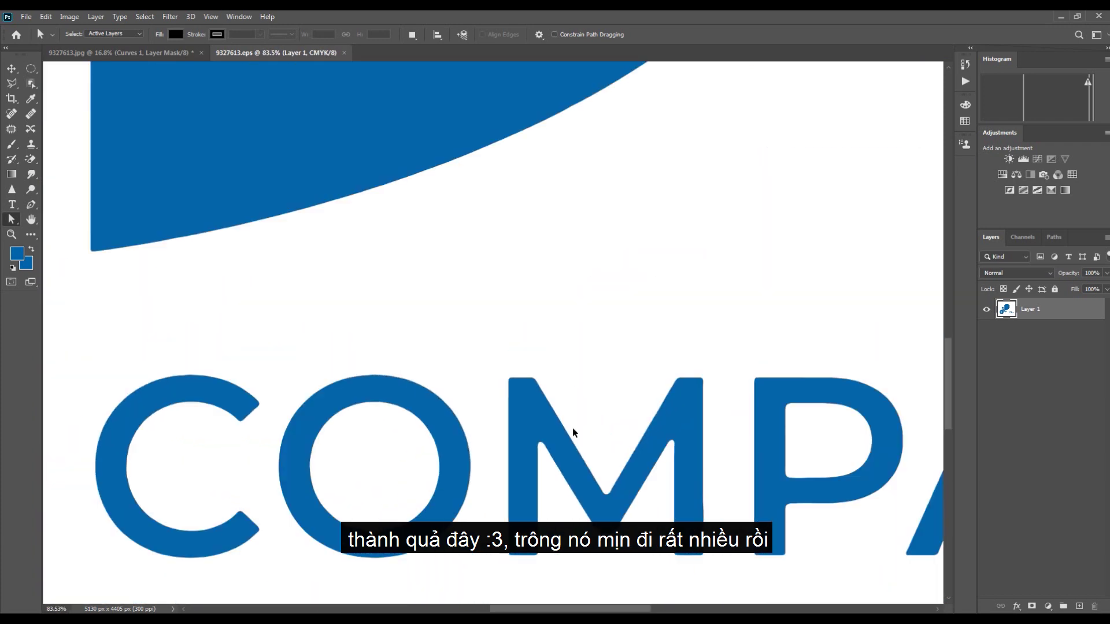
Examine the EPS logo as a whole and up close, checking the curves of its shapes and the letters O and M
scroll(676, 433, down, 1)
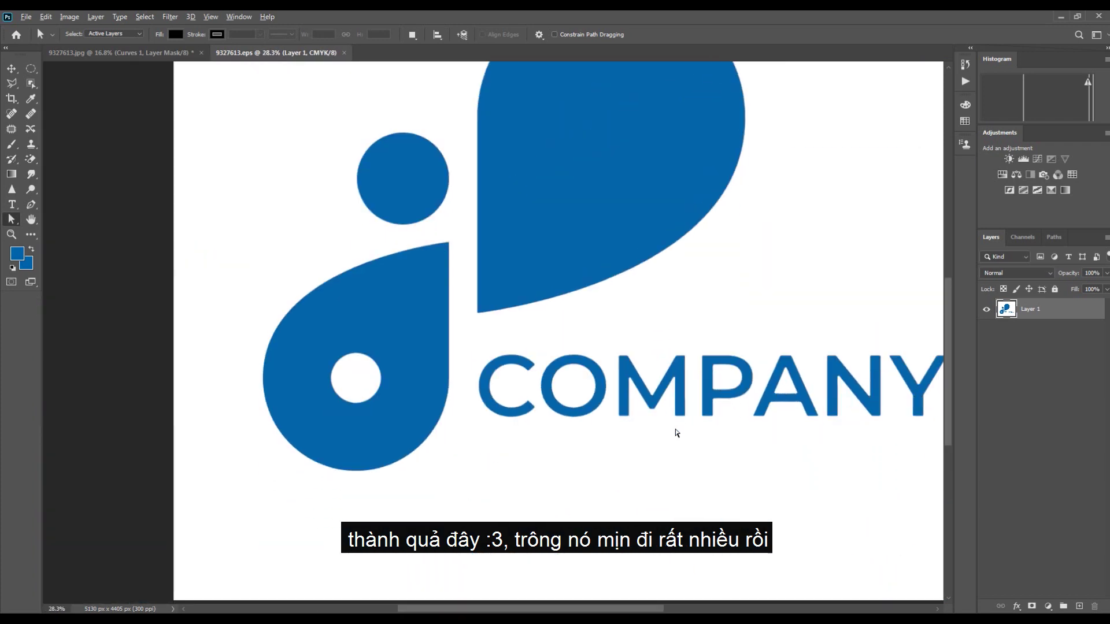
scroll(676, 432, down, 3)
scroll(585, 344, up, 3)
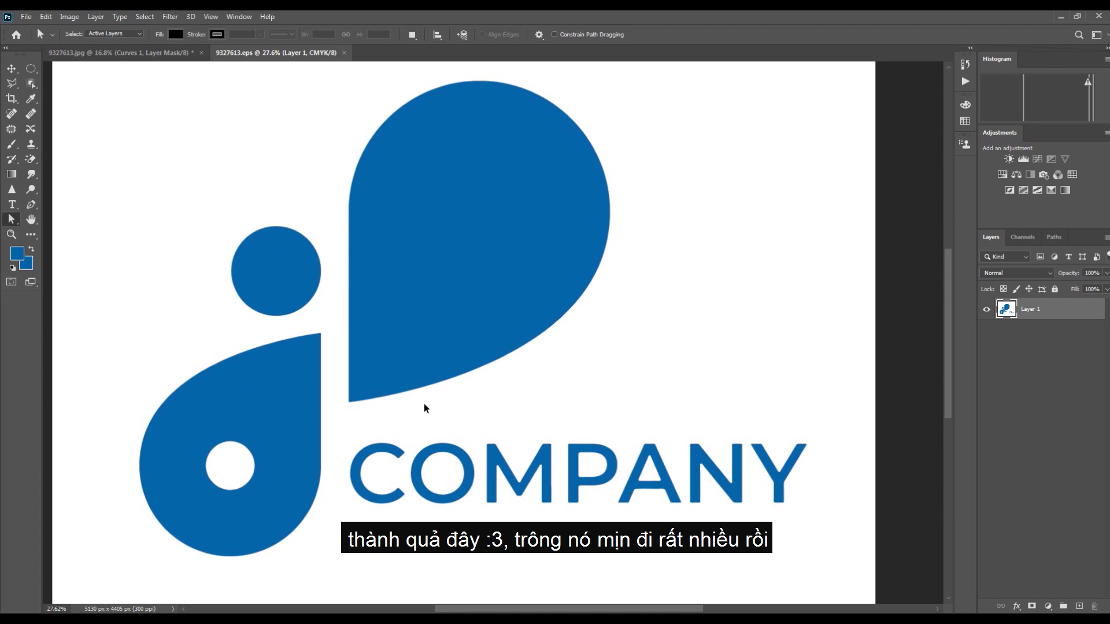
scroll(433, 352, down, 2)
scroll(516, 440, up, 6)
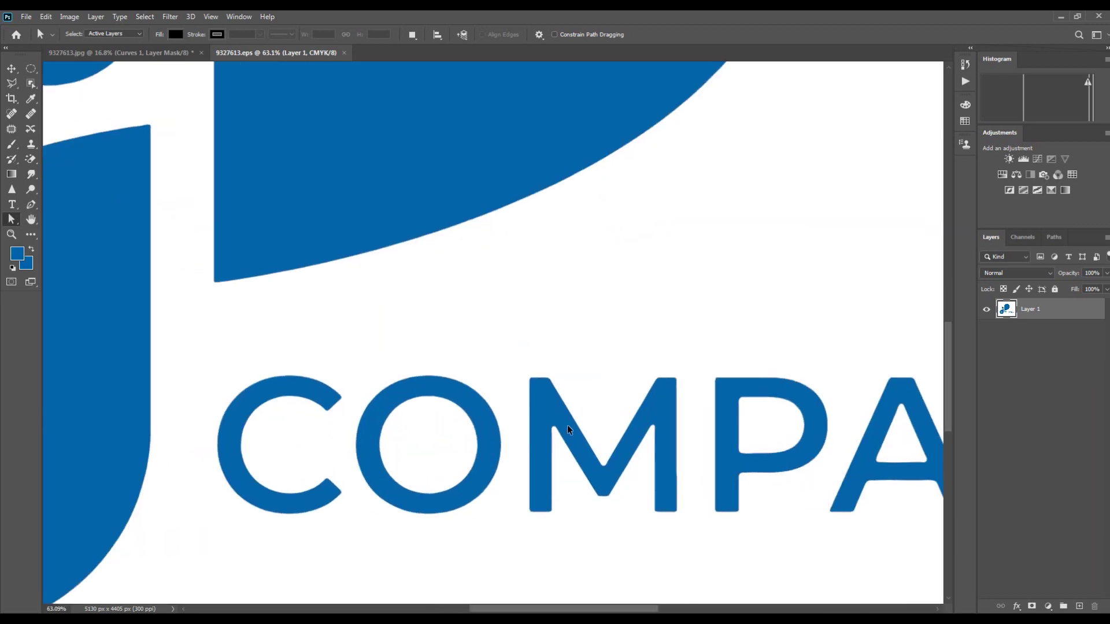
scroll(436, 441, up, 2)
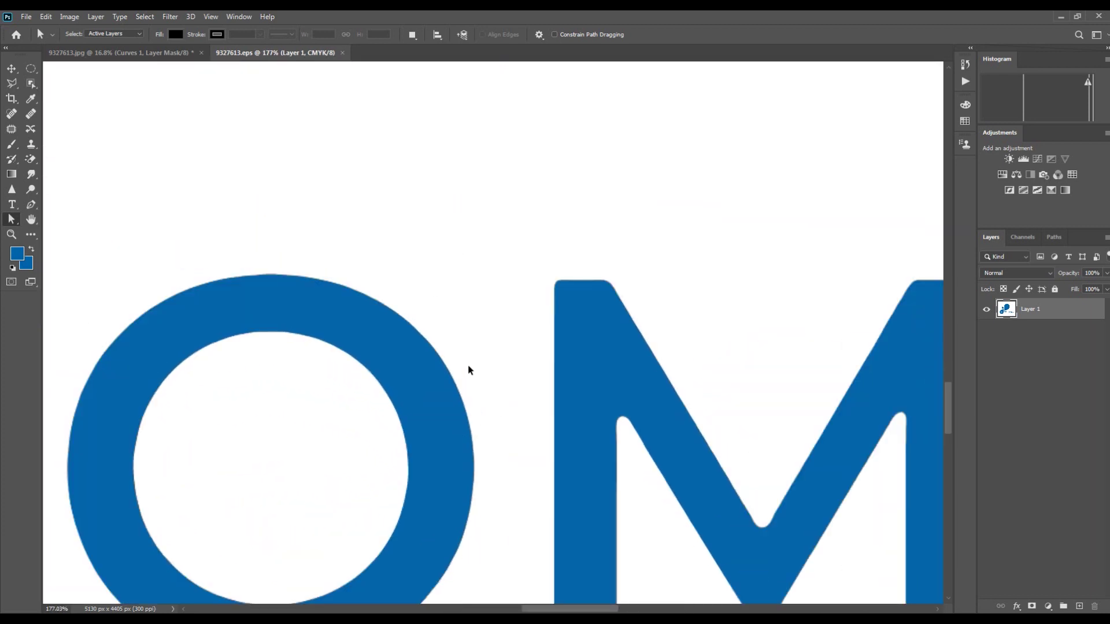
scroll(464, 363, down, 5)
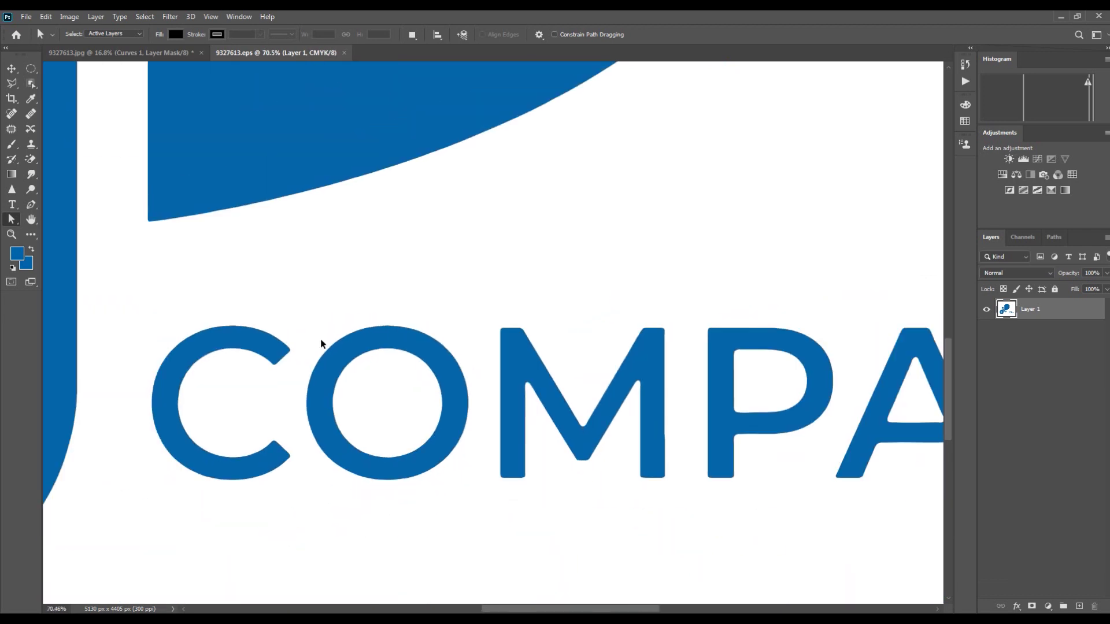
scroll(258, 203, down, 3)
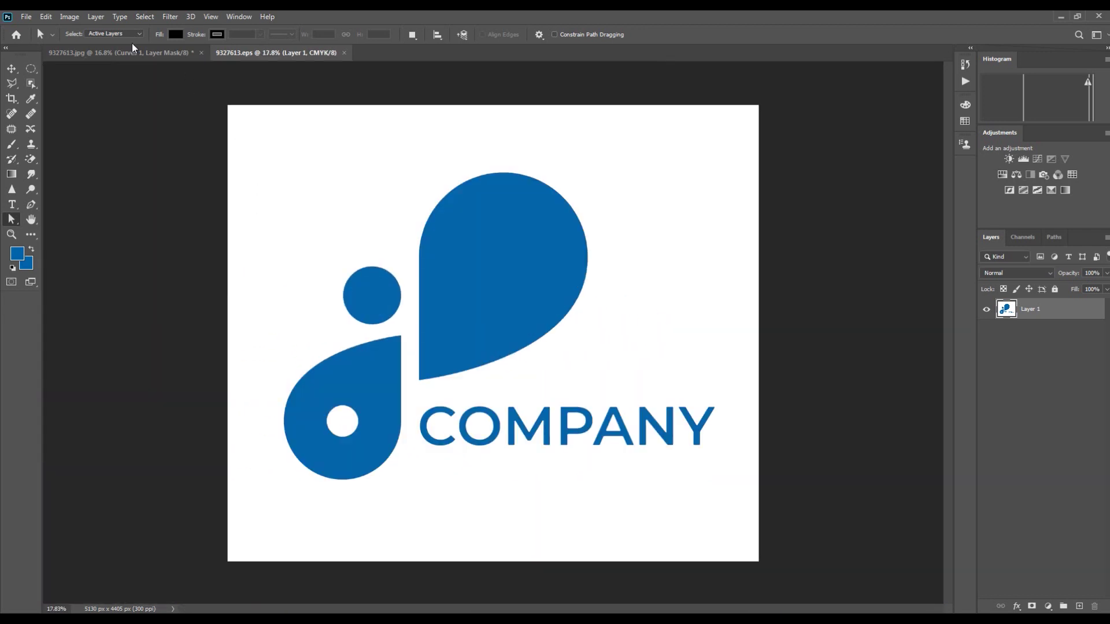
Switch to the 9327613.jpg document and revert it to its original opening snapshot in the history
click(132, 53)
click(965, 65)
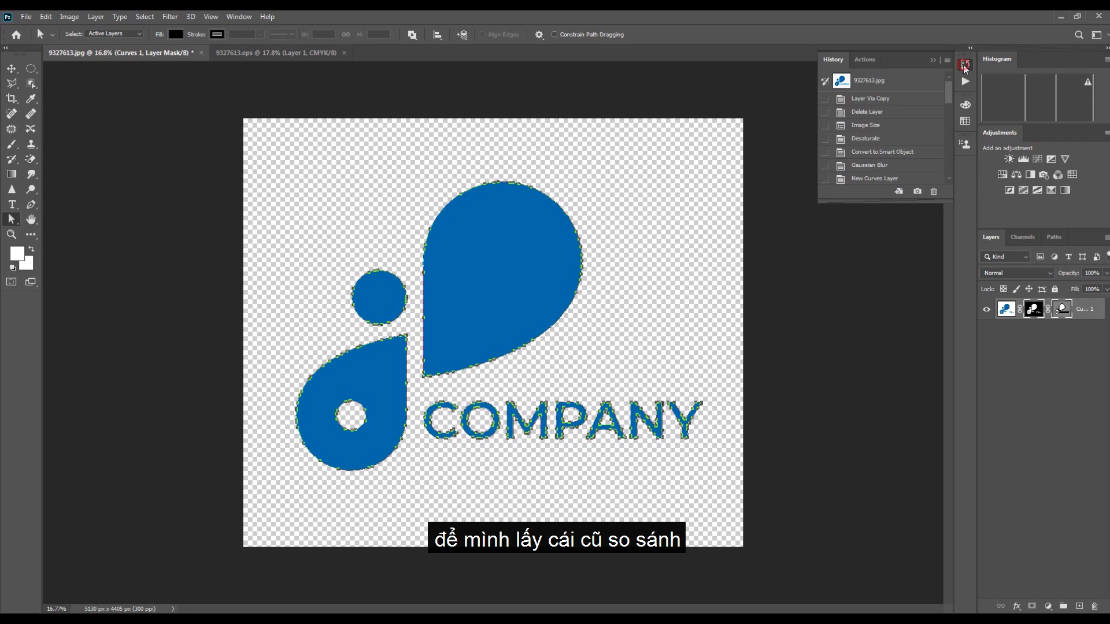
mouse_move(950, 95)
mouse_down()
mouse_move(949, 165)
mouse_move(950, 95)
mouse_up()
click(878, 81)
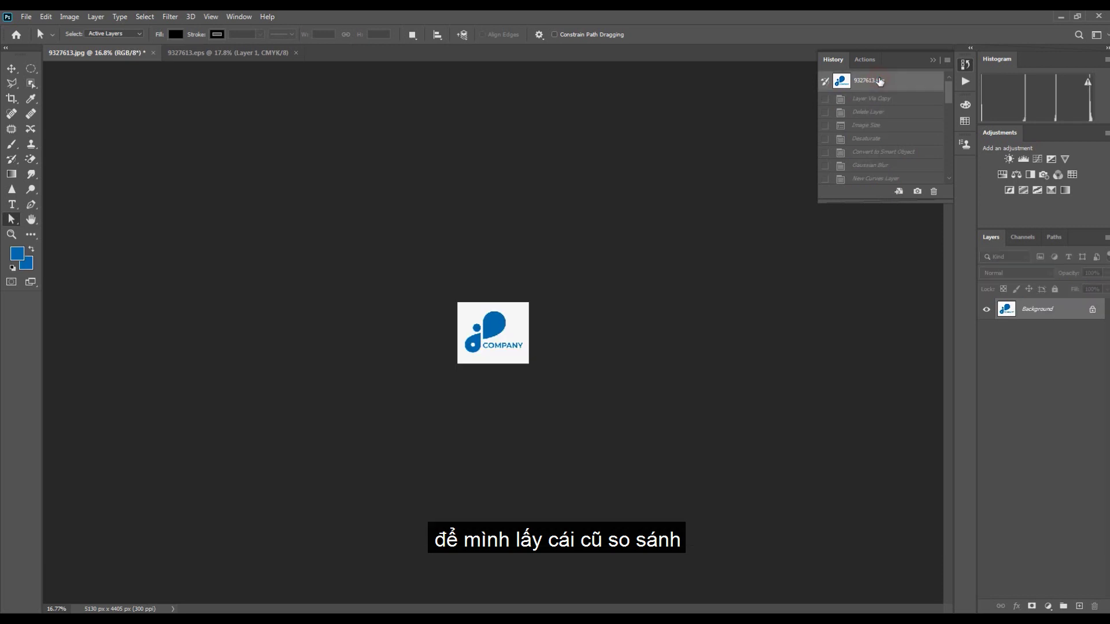
Examine the lettering and shape edges of the original low-resolution logo in 9327613.jpg at high magnification
scroll(494, 397, up, 5)
scroll(494, 396, up, 10)
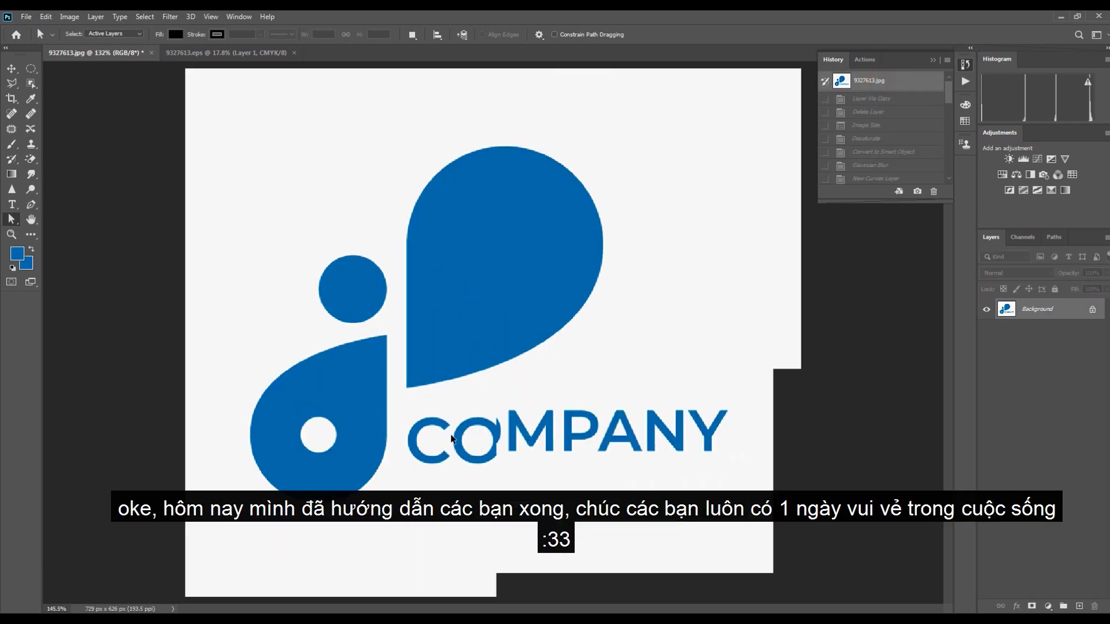
scroll(372, 421, down, 3)
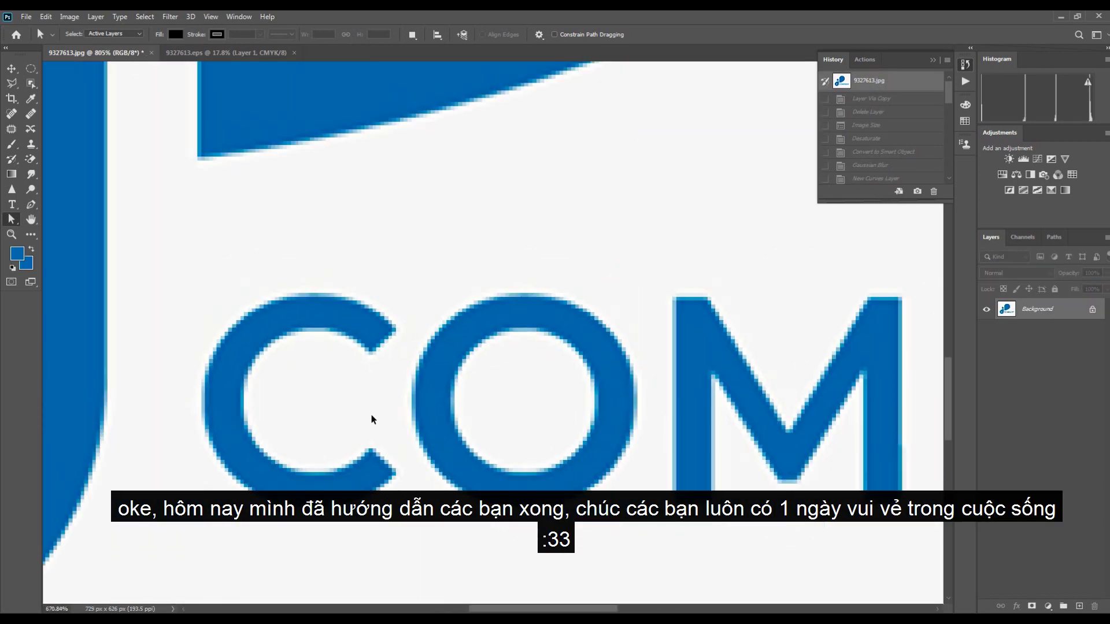
scroll(297, 361, down, 6)
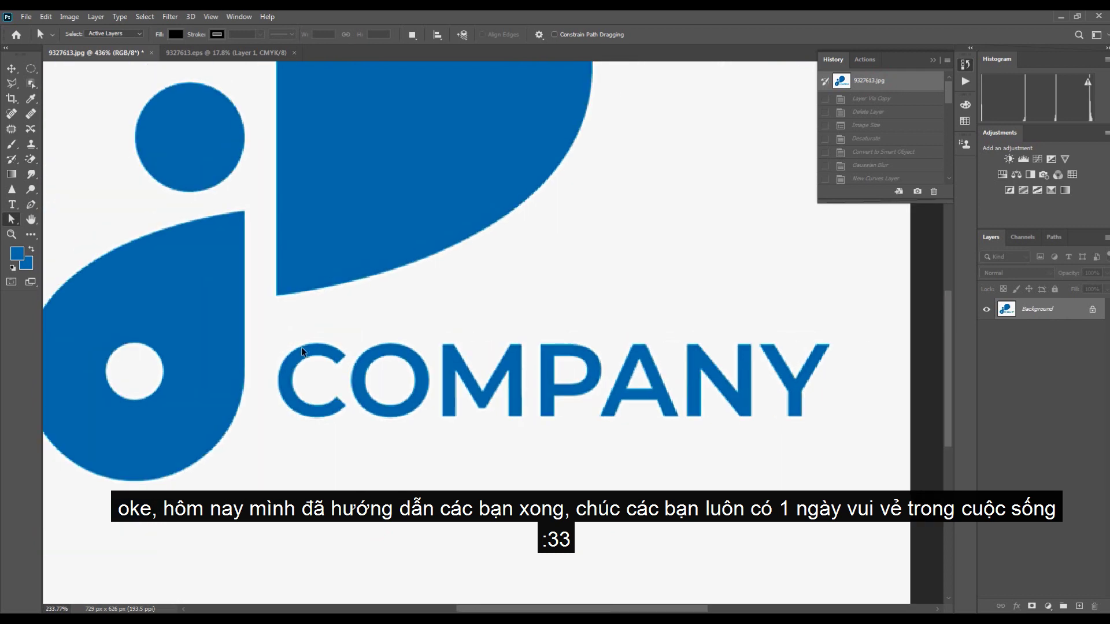
scroll(462, 434, up, 8)
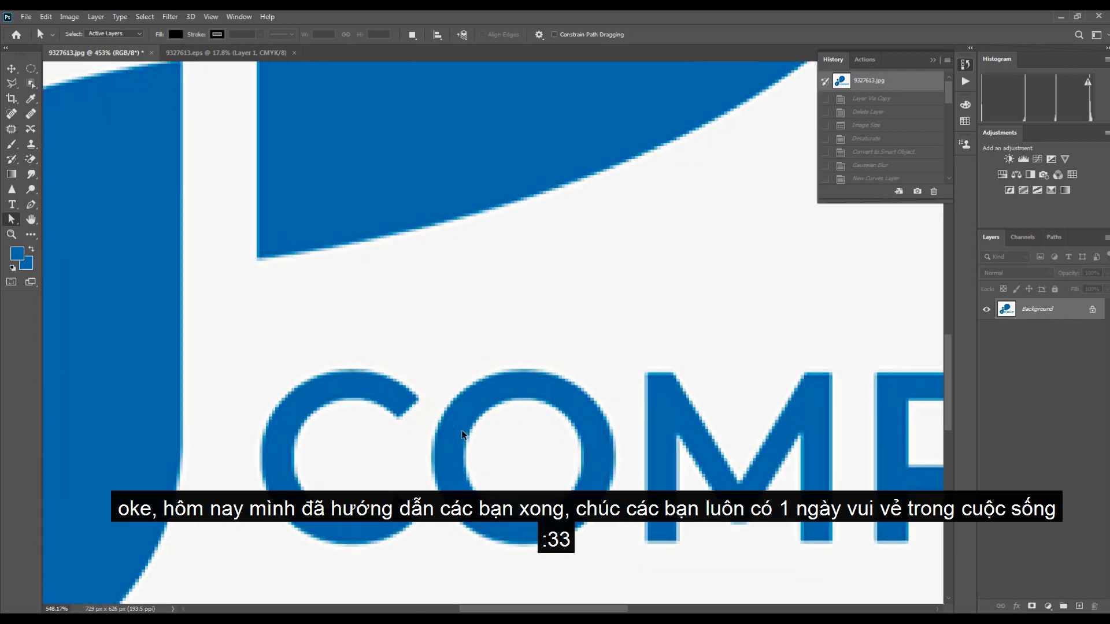
Compare the letter edges in 9327613.eps with those in the original 9327613.jpg, finishing with the whole original logo in view
click(245, 65)
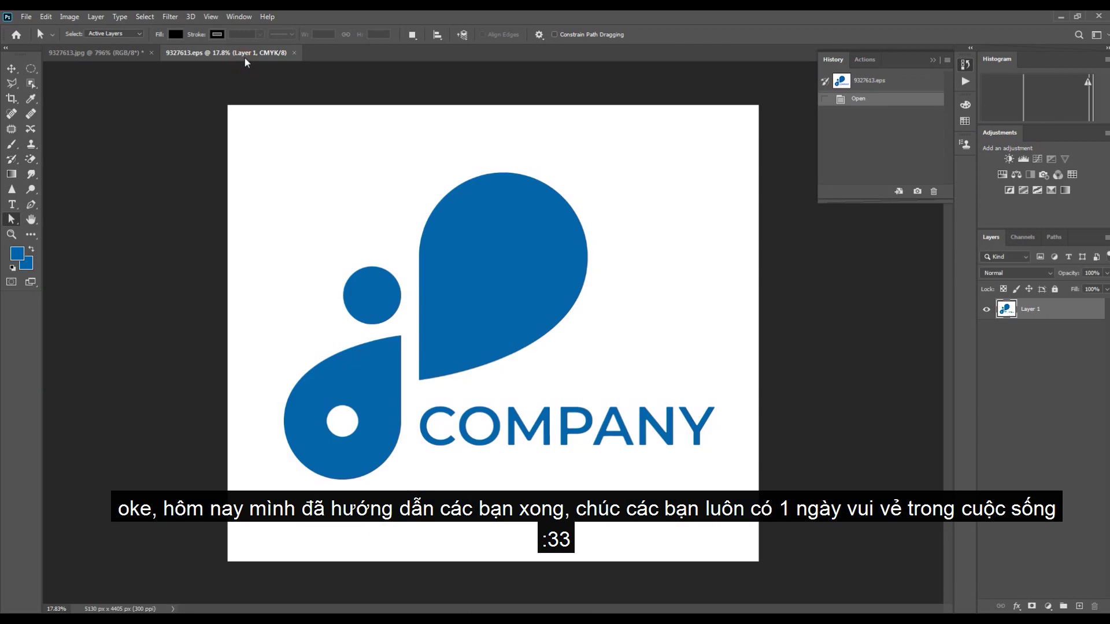
scroll(475, 390, up, 5)
scroll(485, 436, up, 4)
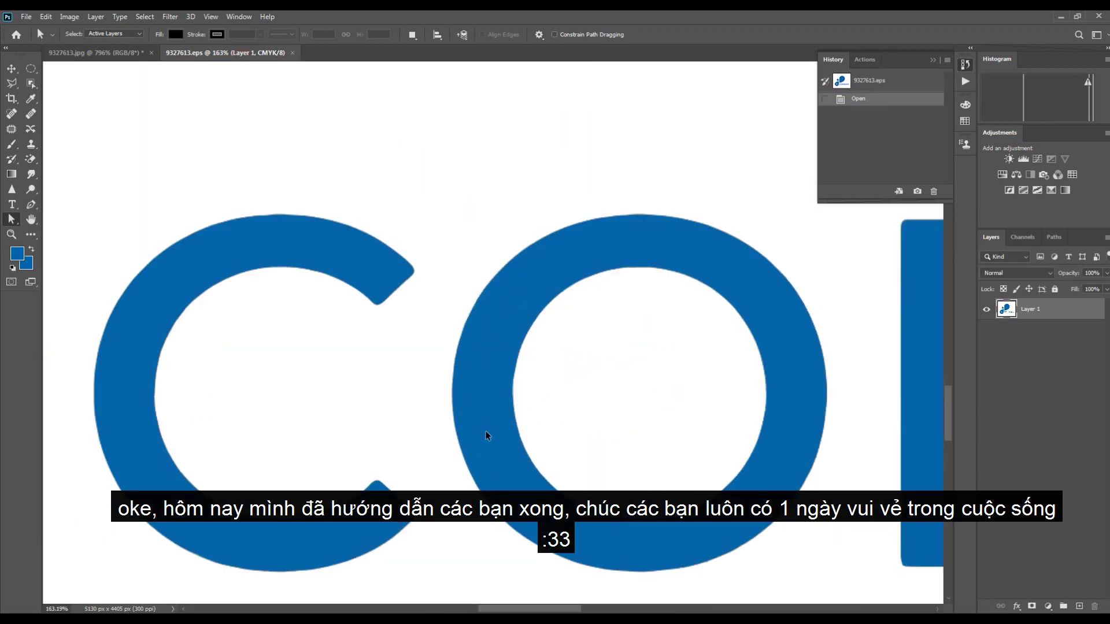
click(130, 58)
click(218, 58)
click(117, 56)
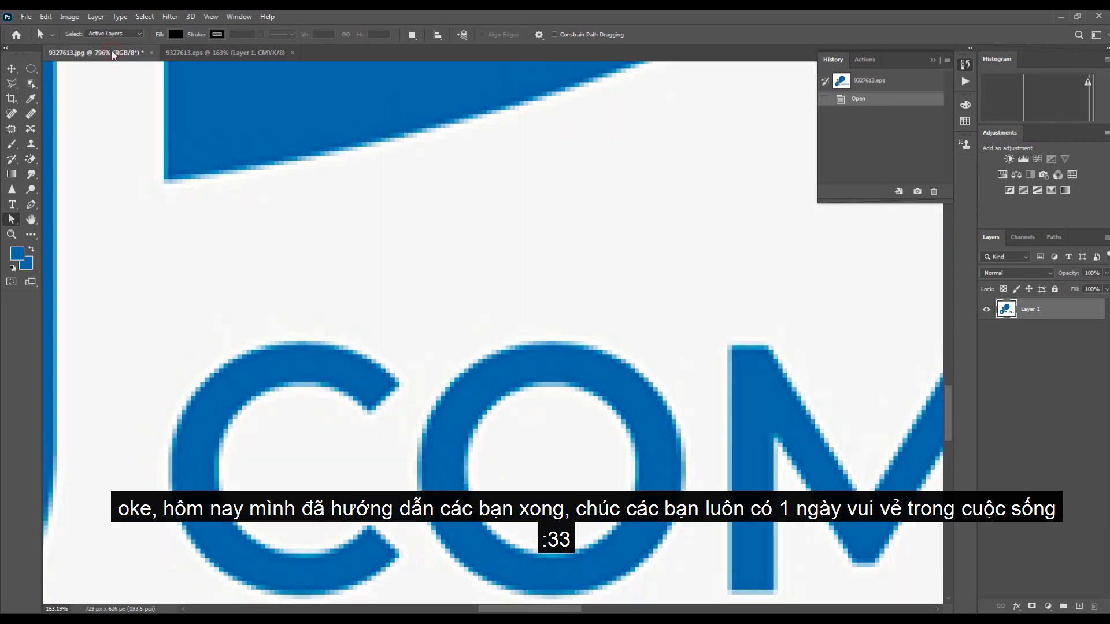
click(932, 60)
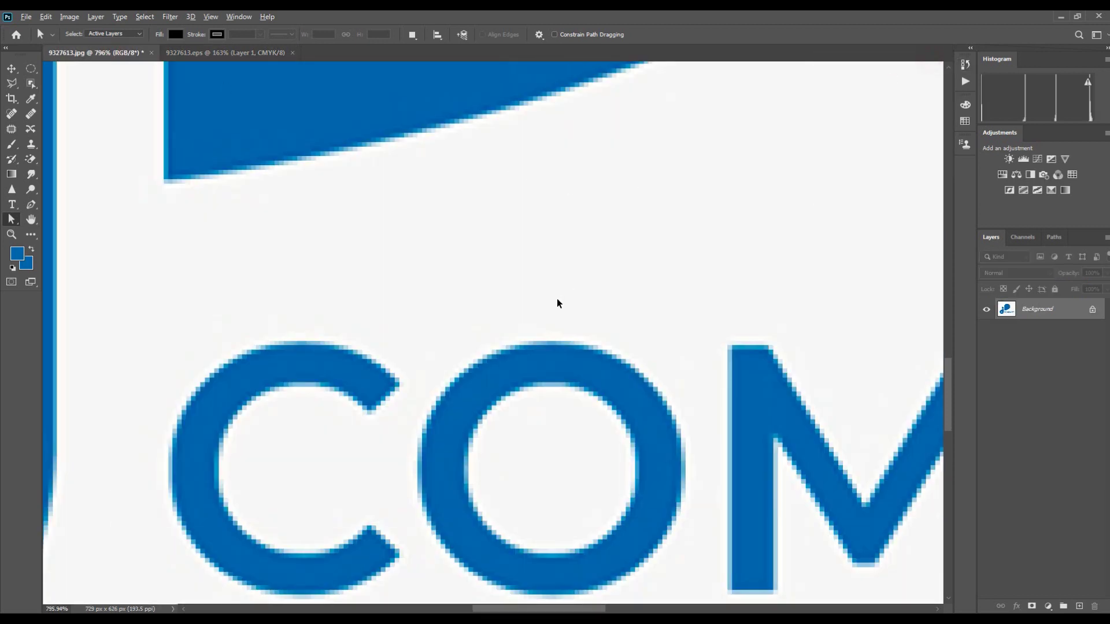
scroll(557, 302, down, 10)
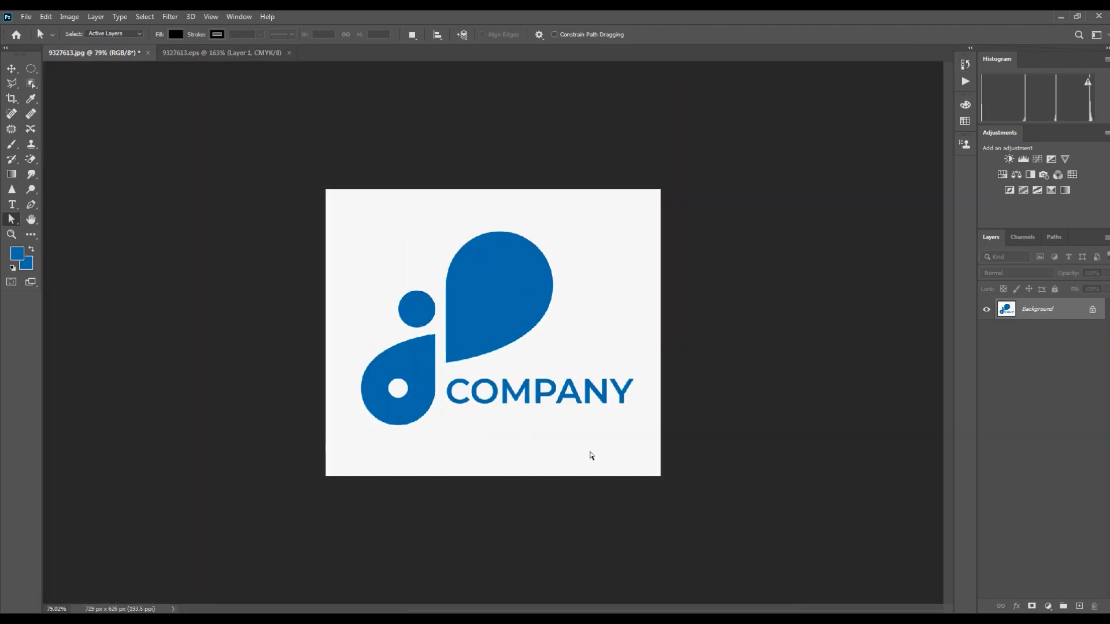